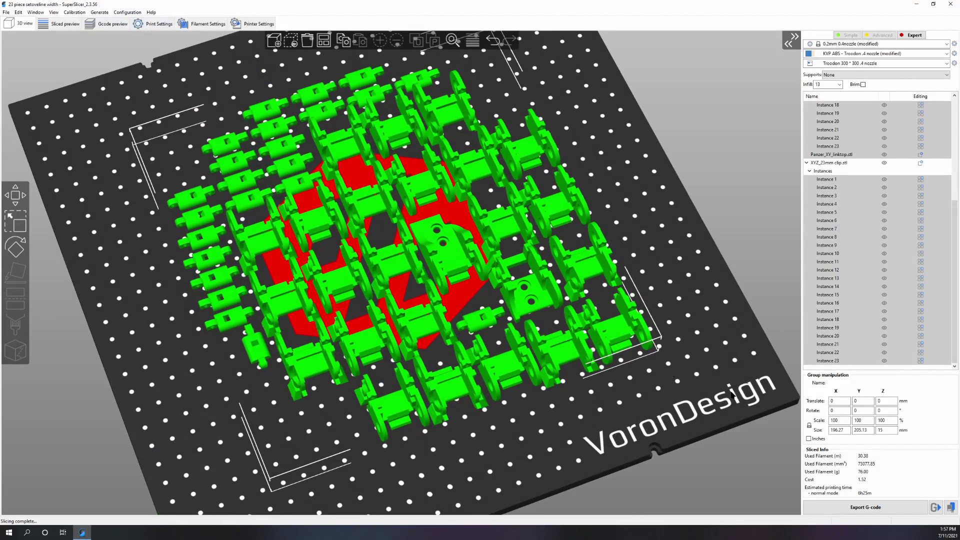
Set perimeter and infill speeds to 100 mm/s and re-slice the parts plate.
{"action": "left_click", "coordinate": [152, 25]}
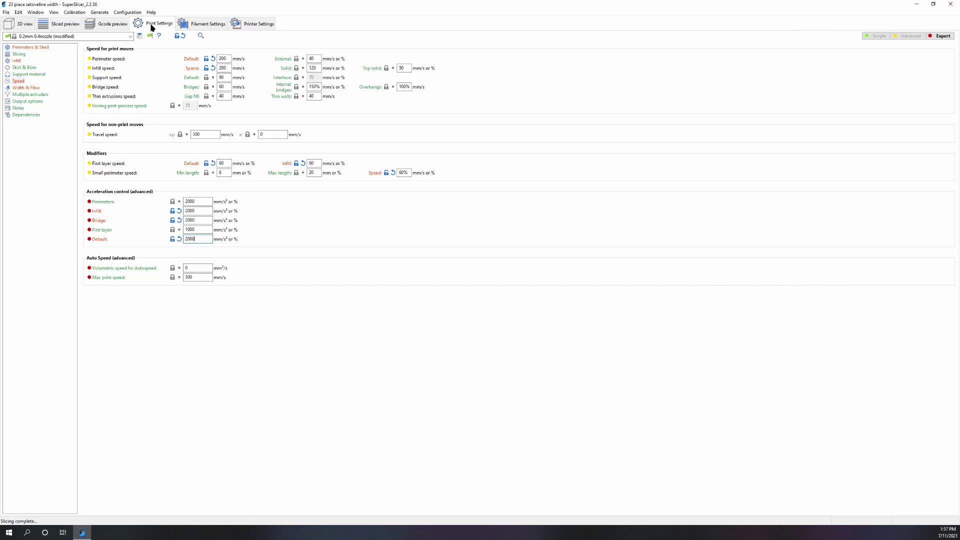
{"action": "double_click", "coordinate": [223, 58]}
{"action": "type", "text": "100"}
{"action": "key", "text": "Tab"}
{"action": "type", "text": "100"}
{"action": "left_click", "coordinate": [24, 25]}
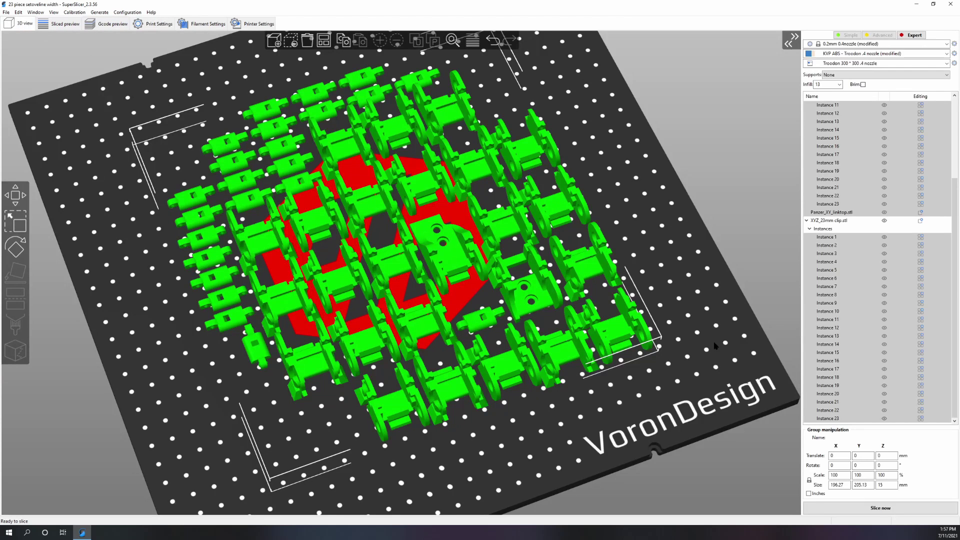
{"action": "left_click", "coordinate": [820, 508]}
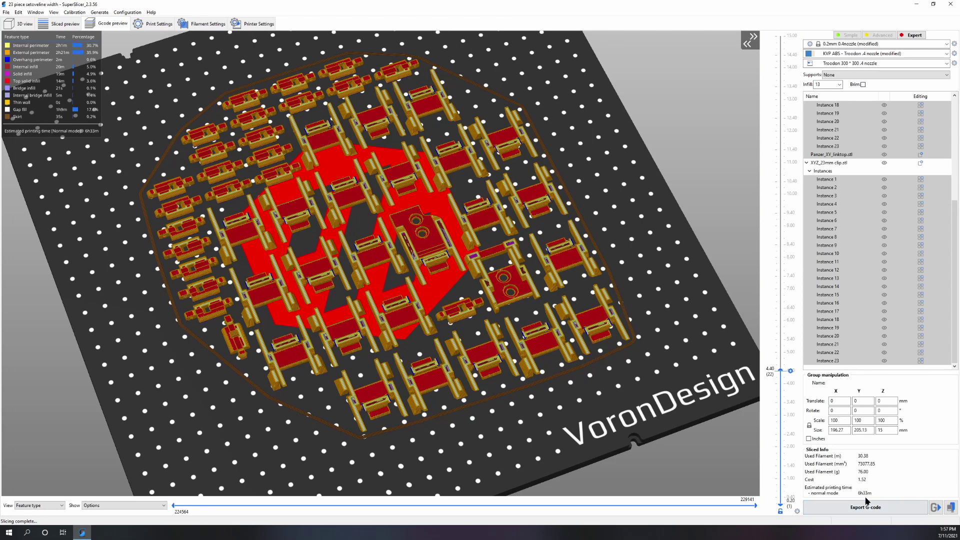
Restore perimeter speed to 200 mm/s with infill at 250 mm/s, then re-slice for a 6h25m estimate.
{"action": "left_click", "coordinate": [150, 24]}
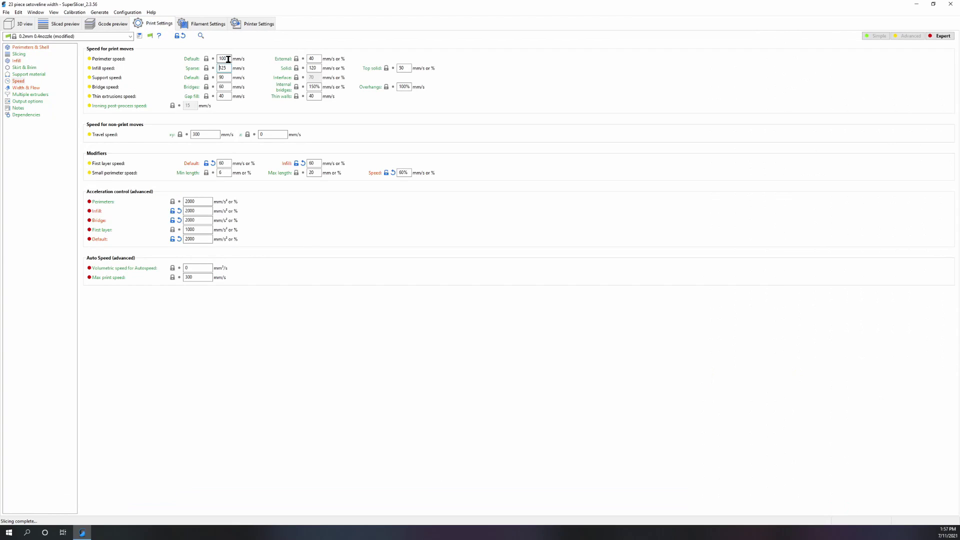
{"action": "type", "text": "200"}
{"action": "key", "text": "Tab"}
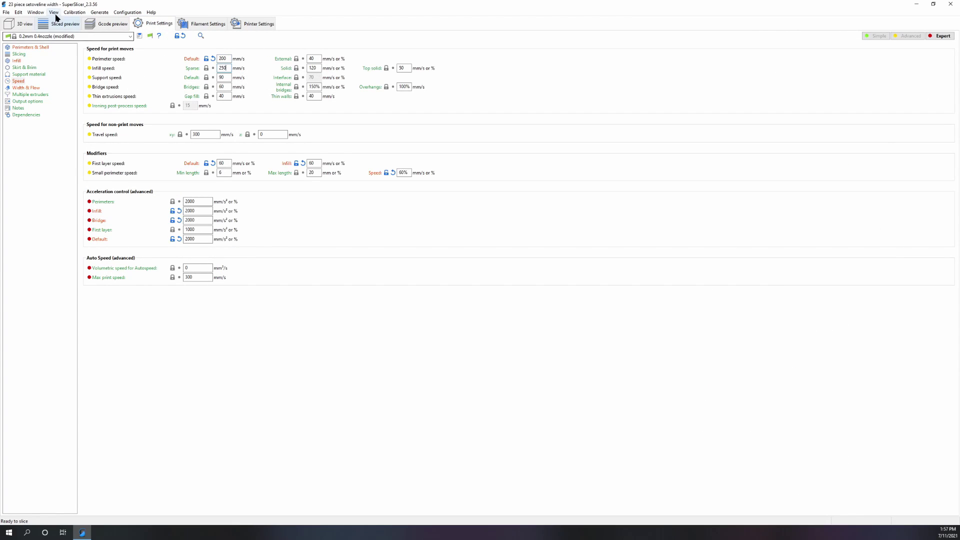
{"action": "left_click", "coordinate": [40, 24]}
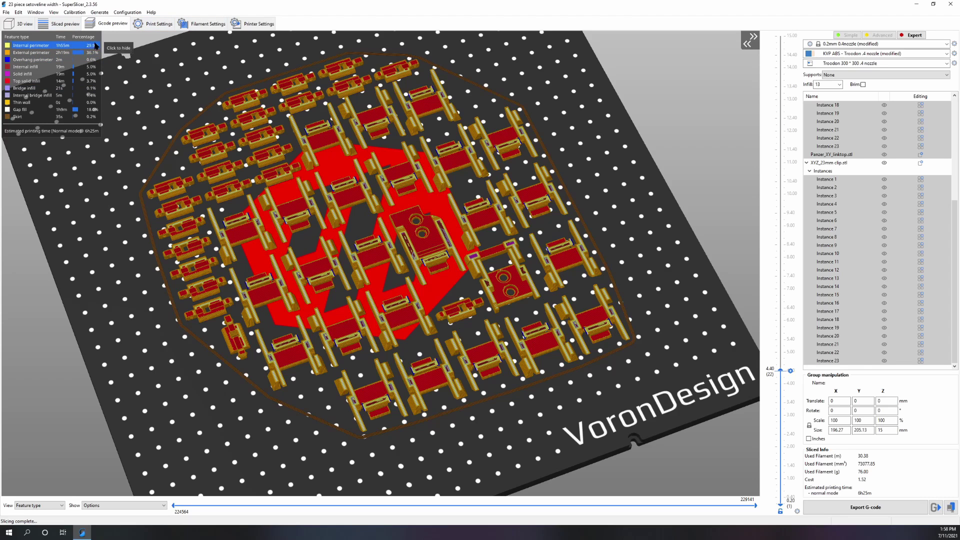
{"action": "left_click", "coordinate": [39, 505]}
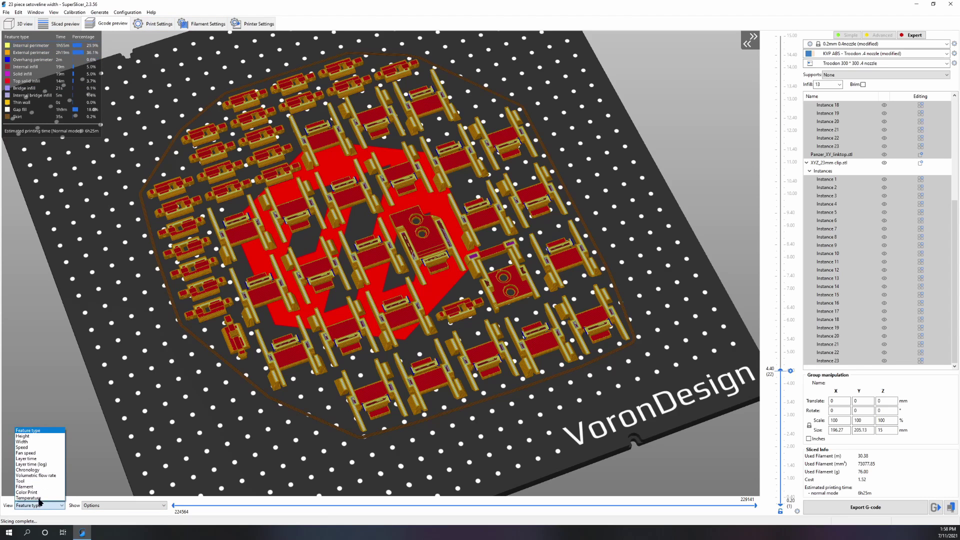
{"action": "left_click", "coordinate": [103, 389]}
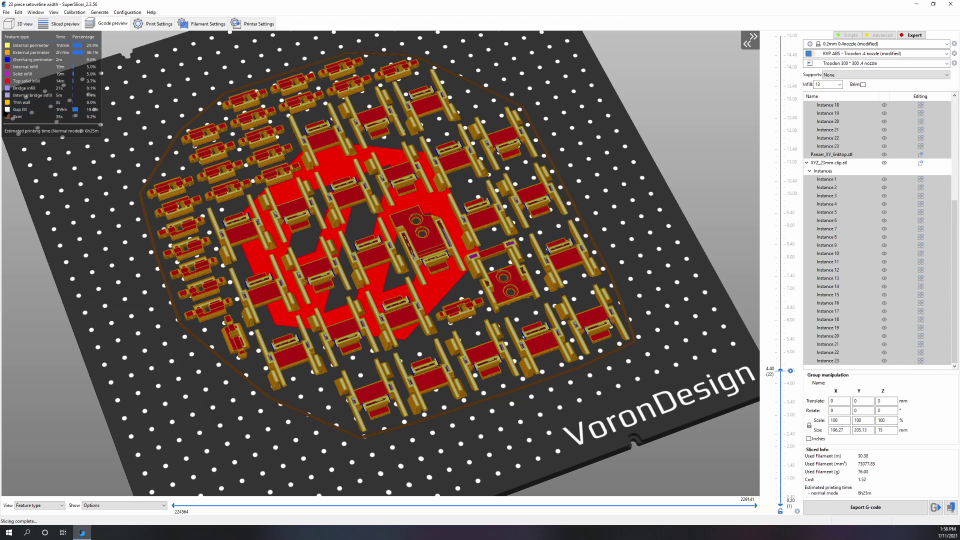
{"action": "scroll", "coordinate": [183, 289], "scroll_direction": "up", "scroll_amount": 5}
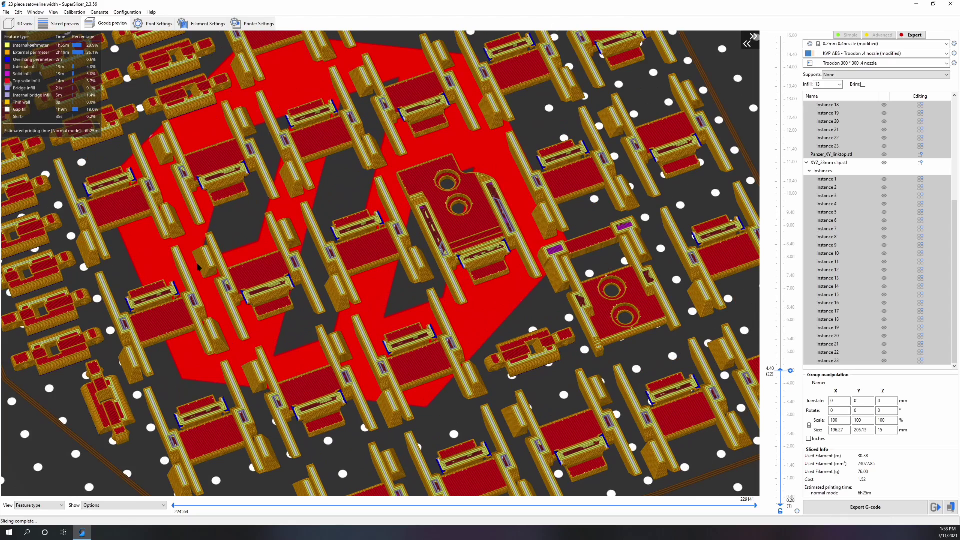
{"action": "scroll", "coordinate": [212, 228], "scroll_direction": "down", "scroll_amount": 6}
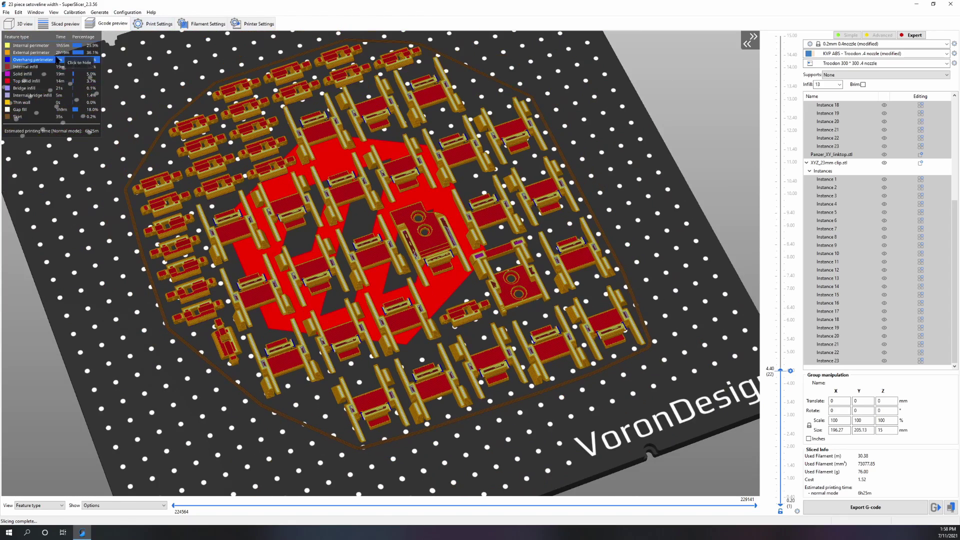
Set external perimeter speed 80%, solid infill 85%, top solid infill 50%, and re-slice the plate.
{"action": "left_click", "coordinate": [155, 24]}
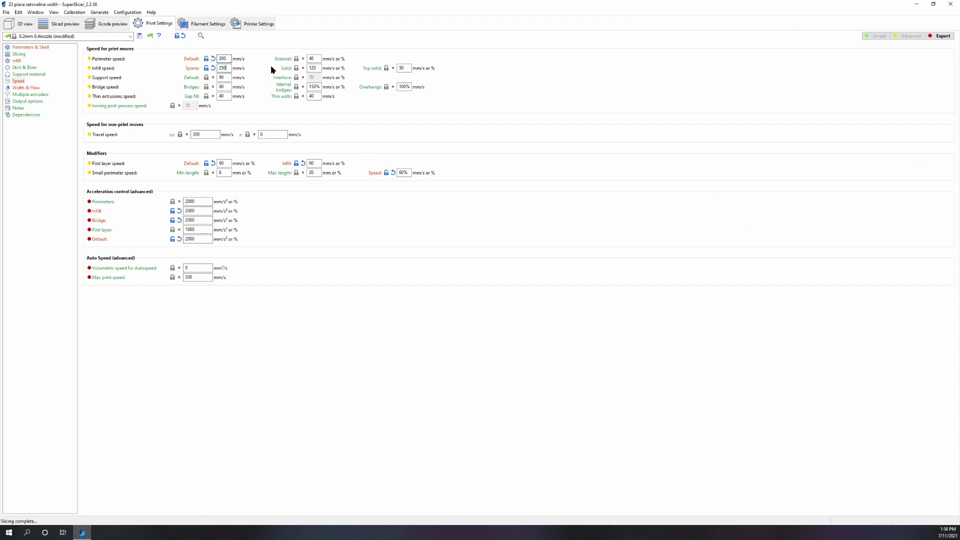
{"action": "left_click", "coordinate": [315, 95]}
{"action": "left_click", "coordinate": [313, 68]}
{"action": "type", "text": "85"}
{"action": "left_click", "coordinate": [407, 68]}
{"action": "left_click", "coordinate": [59, 23]}
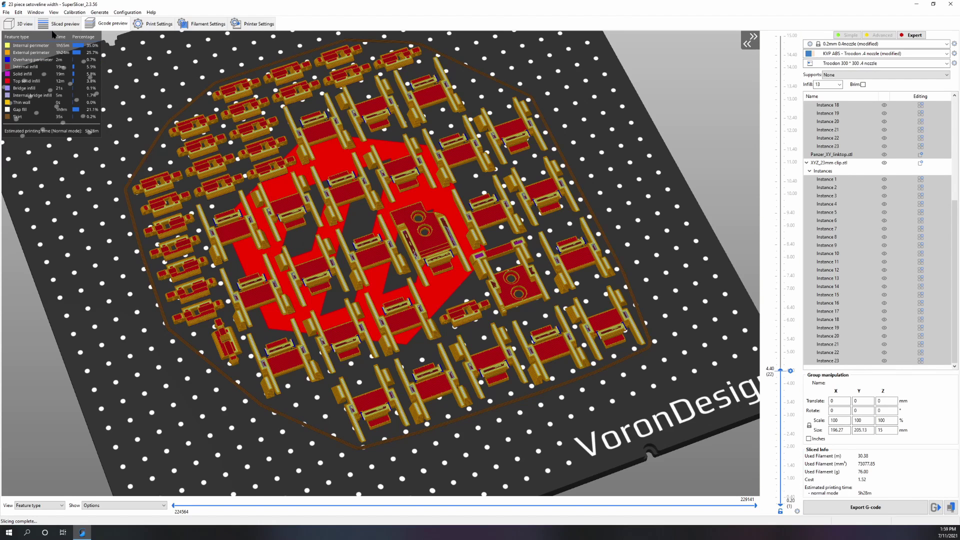
{"action": "left_click", "coordinate": [153, 24]}
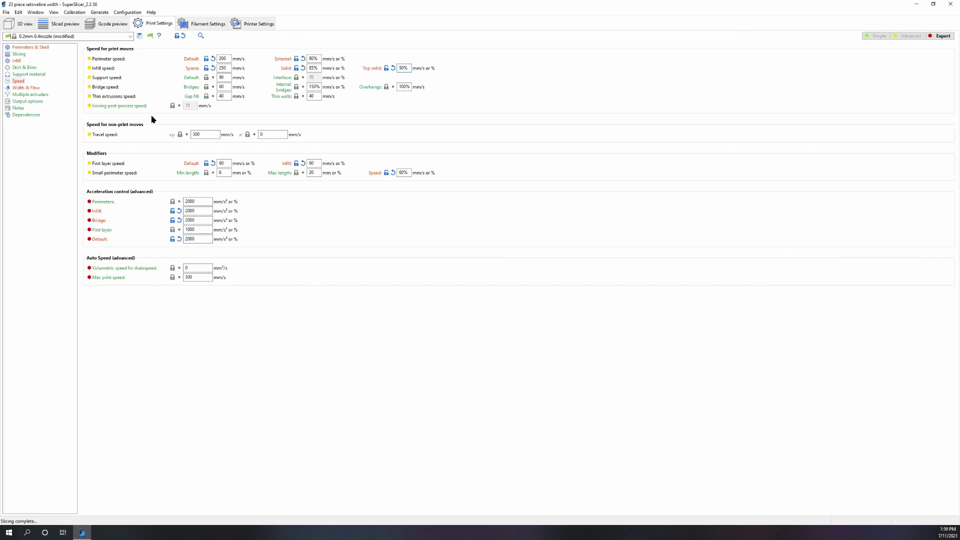
Set accelerations to perimeters 4000, infill 5000, first layer 1500 and default 6000.
{"action": "left_click", "coordinate": [198, 201]}
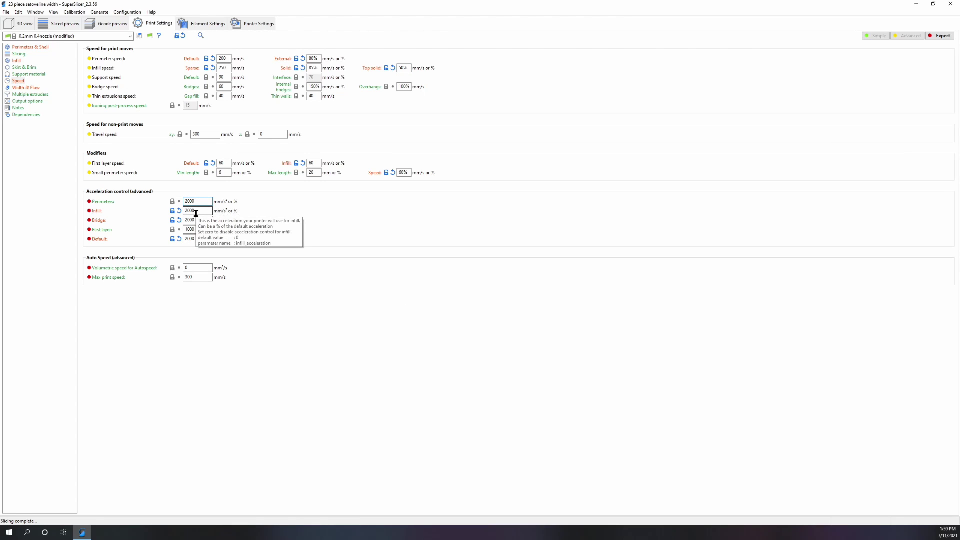
{"action": "key", "text": "ctrl+a"}
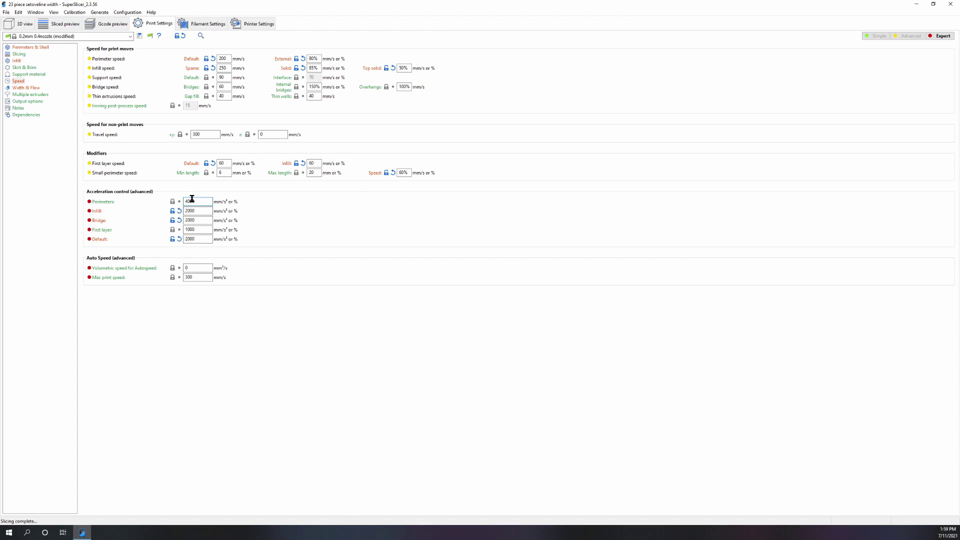
{"action": "key", "text": "Tab"}
{"action": "type", "text": "500"}
{"action": "left_click", "coordinate": [207, 230]}
{"action": "key", "text": "ctrl+a"}
{"action": "type", "text": "1500"}
{"action": "key", "text": "Tab"}
{"action": "type", "text": "6000"}
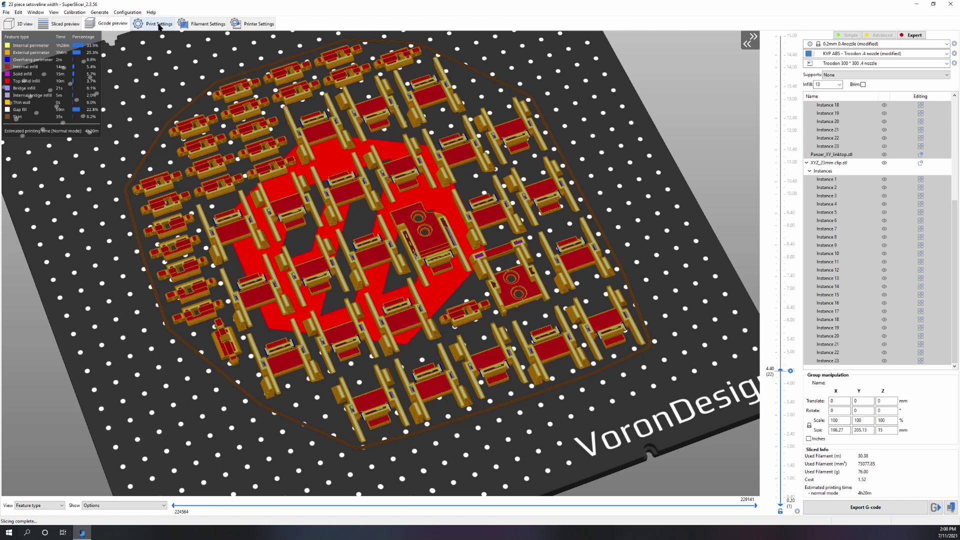
Zoom and orbit the G-code preview to see the parts upright, then show Width & Flow settings.
{"action": "scroll", "coordinate": [169, 153], "scroll_direction": "up", "scroll_amount": 2}
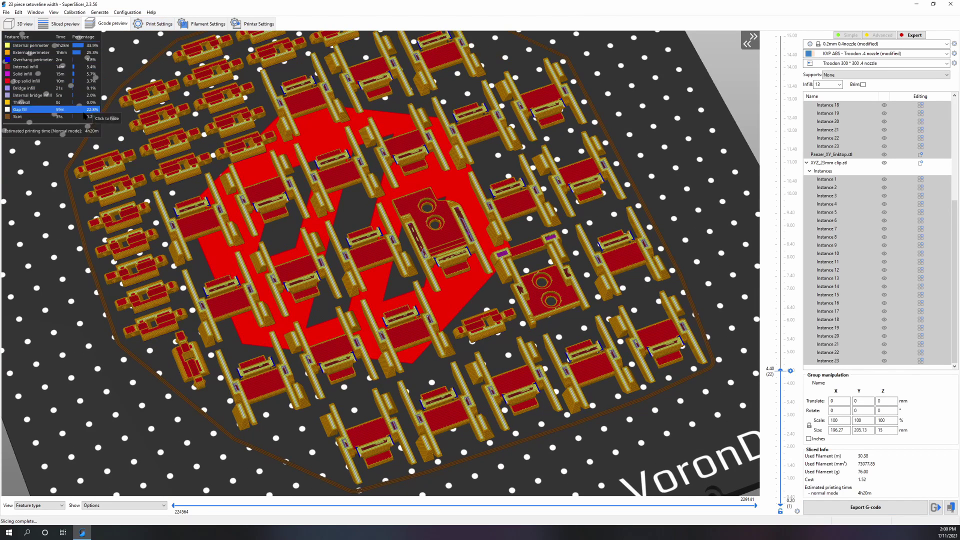
{"action": "scroll", "coordinate": [198, 209], "scroll_direction": "up", "scroll_amount": 5}
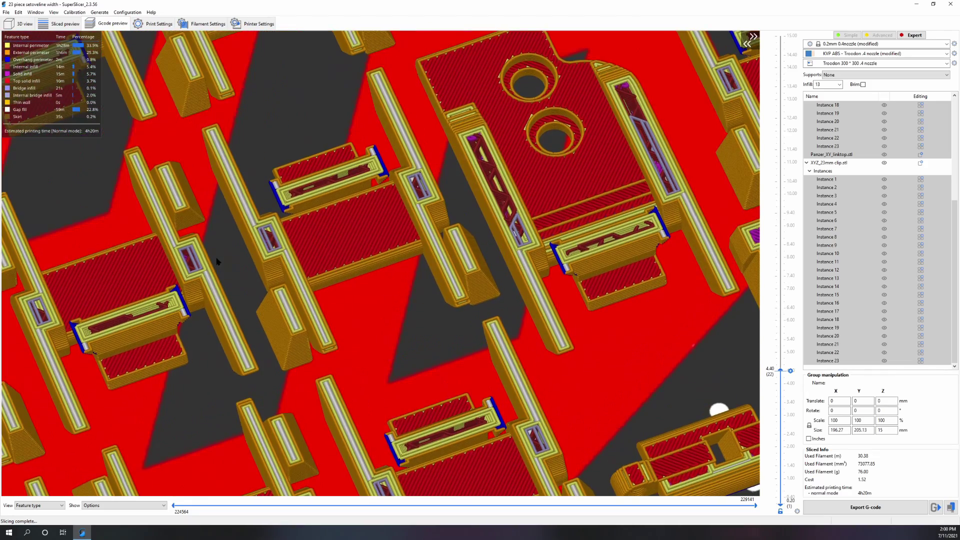
{"action": "left_click_drag", "start_coordinate": [217, 262], "coordinate": [181, 239]}
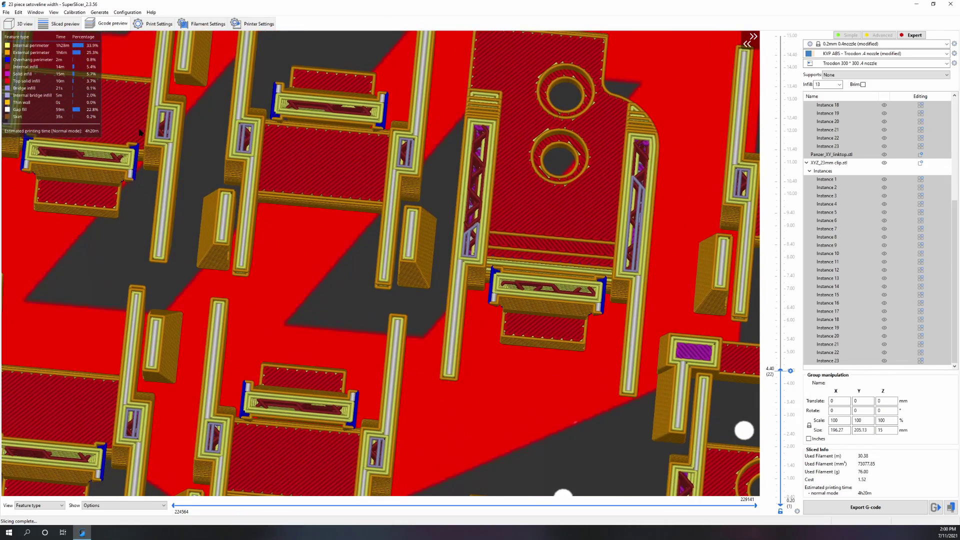
{"action": "left_click", "coordinate": [157, 23]}
{"action": "left_click", "coordinate": [26, 88]}
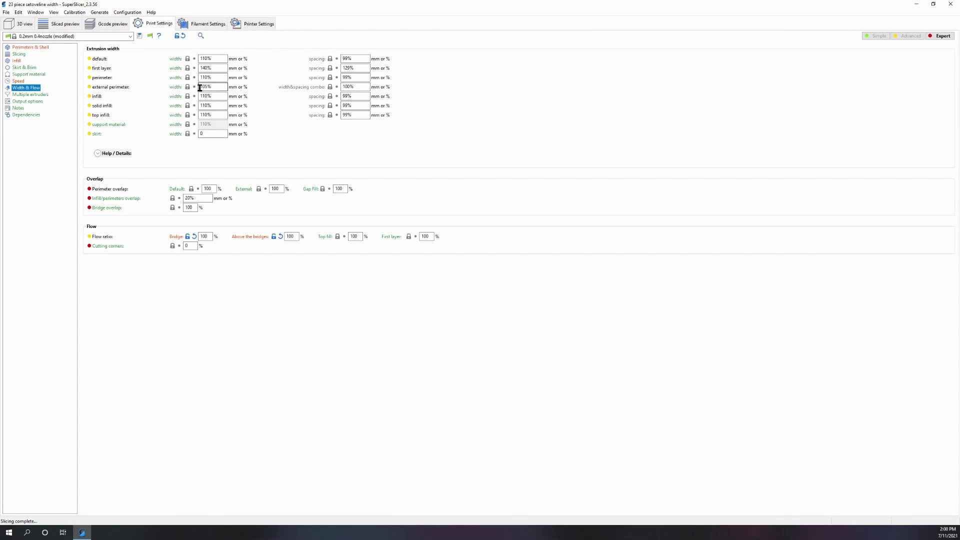
Set default, perimeter and infill spacing to 100%.
{"action": "double_click", "coordinate": [347, 59]}
{"action": "type", "text": "100"}
{"action": "double_click", "coordinate": [345, 77]}
{"action": "type", "text": "100"}
{"action": "double_click", "coordinate": [347, 96]}
{"action": "type", "text": "100"}
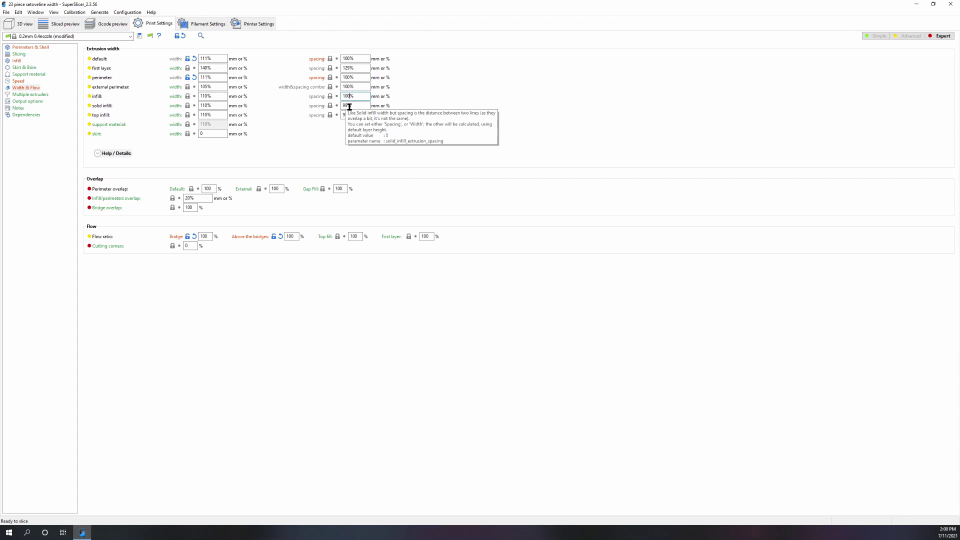
Set solid infill and top infill spacing to 100%, fixing the top infill width field.
{"action": "double_click", "coordinate": [349, 106]}
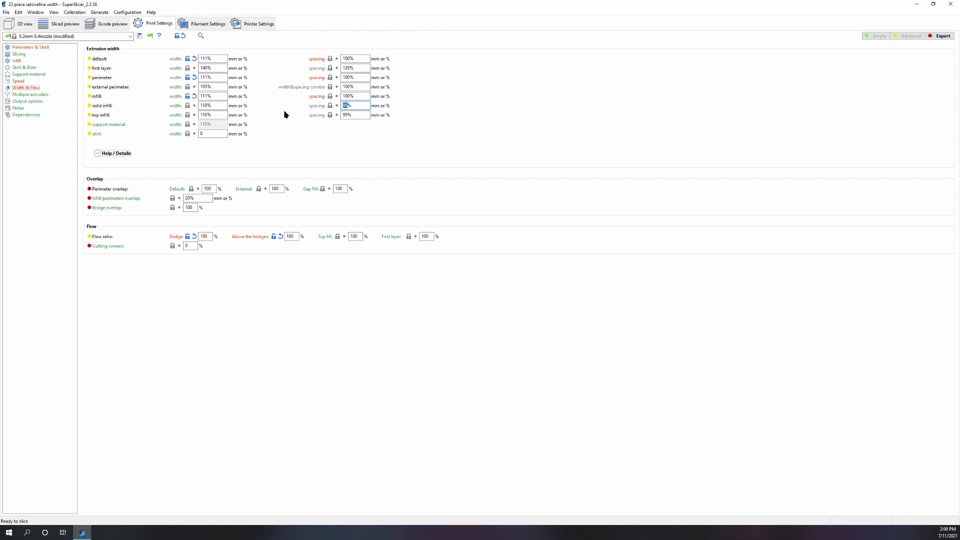
{"action": "left_click", "coordinate": [349, 115]}
{"action": "key", "text": "BackSpace"}
{"action": "key", "text": "BackSpace"}
{"action": "type", "text": "100"}
{"action": "left_click", "coordinate": [205, 115]}
{"action": "key", "text": "BackSpace"}
{"action": "key", "text": "Return"}
{"action": "left_click", "coordinate": [354, 115]}
{"action": "type", "text": "100%"}
{"action": "key", "text": "Return"}
{"action": "left_click", "coordinate": [207, 87]}
{"action": "left_click", "coordinate": [26, 26]}
Slice the plate with the new extrusion widths, zoom the 4h16m preview, and reopen print settings.
{"action": "left_click", "coordinate": [877, 509]}
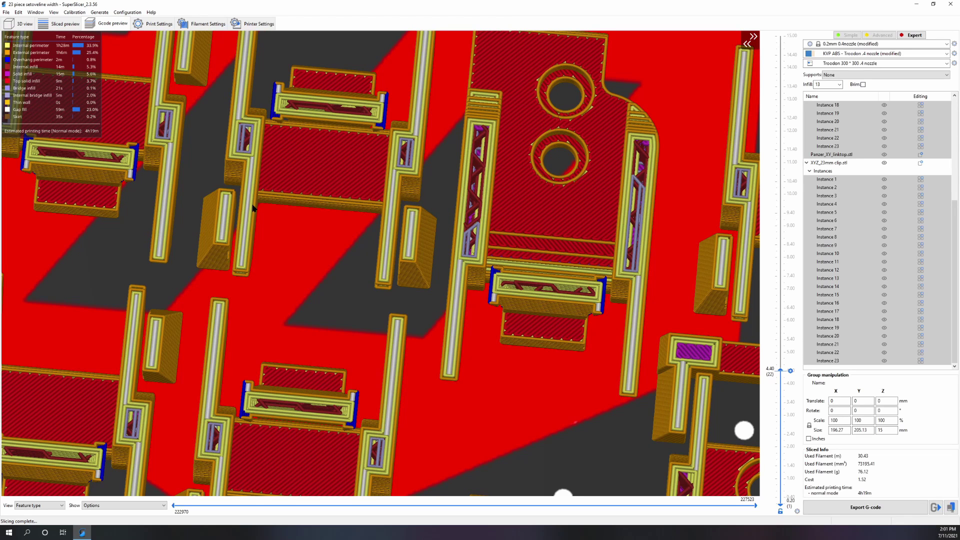
{"action": "scroll", "coordinate": [252, 207], "scroll_direction": "up", "scroll_amount": 1}
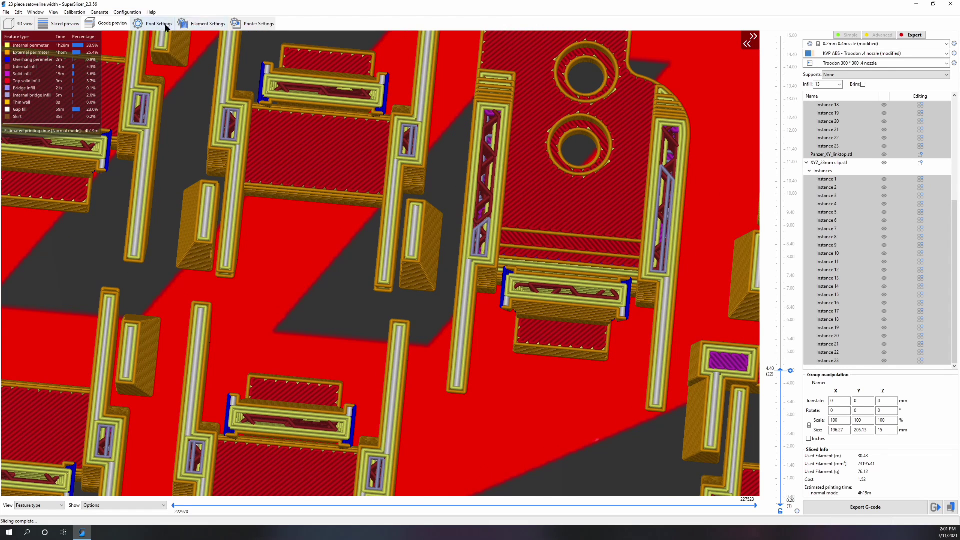
{"action": "left_click", "coordinate": [148, 25]}
Tick overlapping external perimeter 'Also for all perimeters' and re-slice, giving 4h10m and 77.20 g.
{"action": "left_click", "coordinate": [36, 48]}
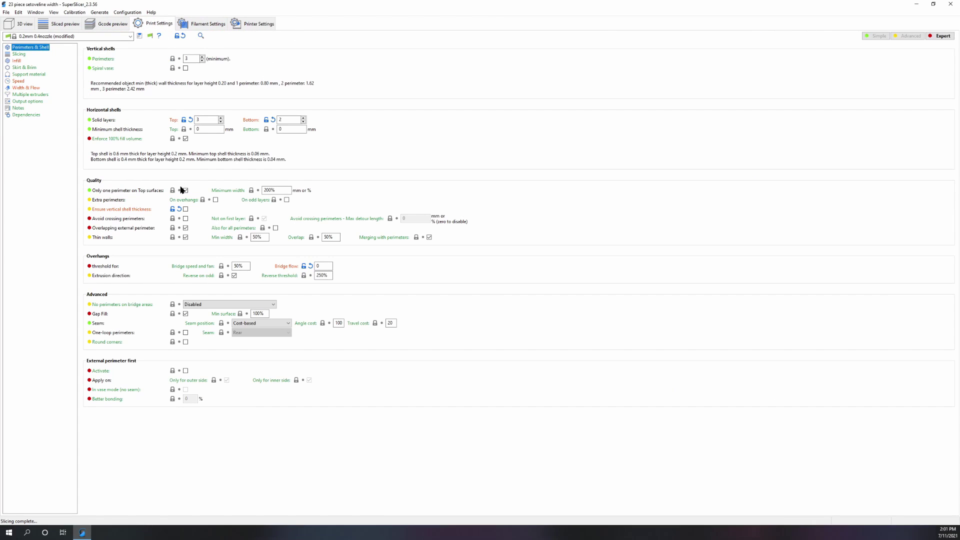
{"action": "left_click", "coordinate": [275, 228]}
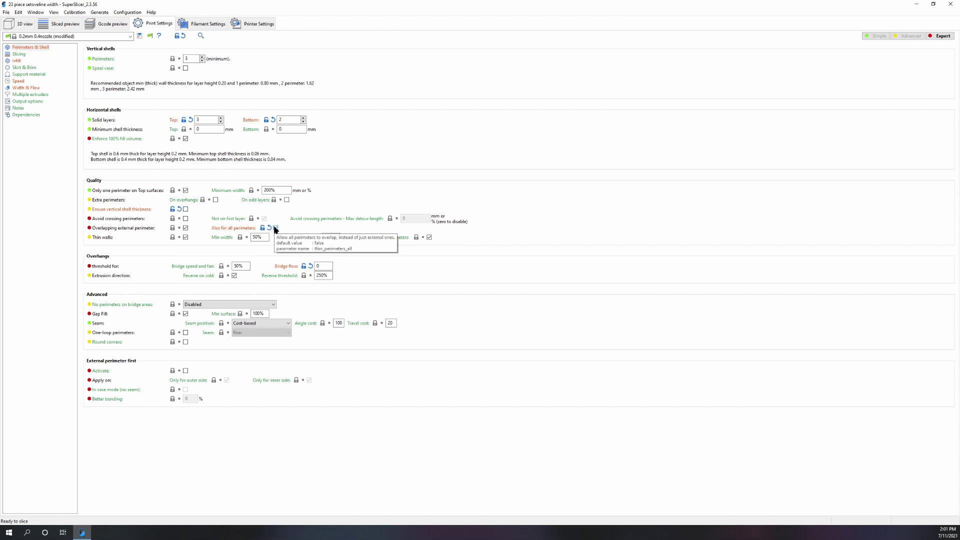
{"action": "left_click", "coordinate": [30, 27]}
{"action": "left_click", "coordinate": [855, 506]}
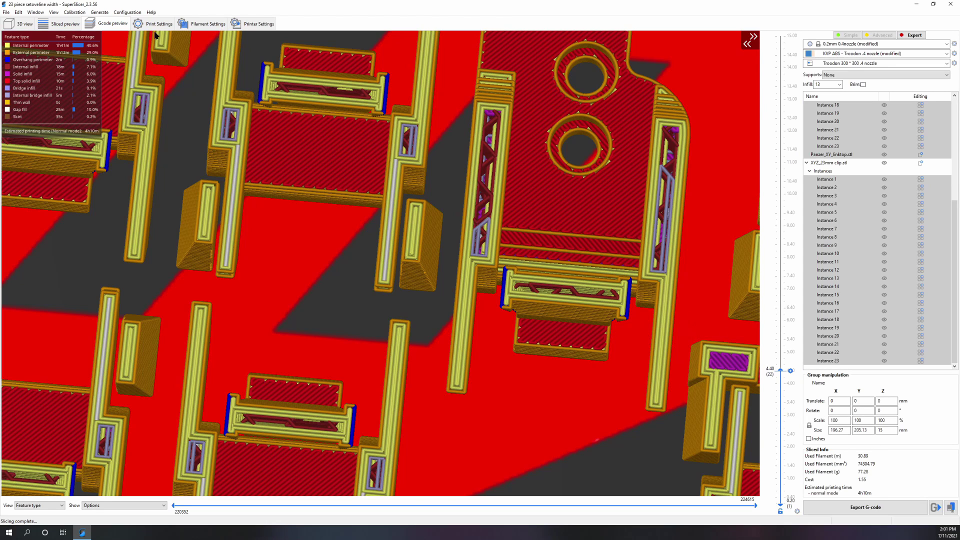
Untick 'Also for all perimeters' and Gap fill, then re-slice for 3h39m using 68.41 g.
{"action": "left_click", "coordinate": [156, 24]}
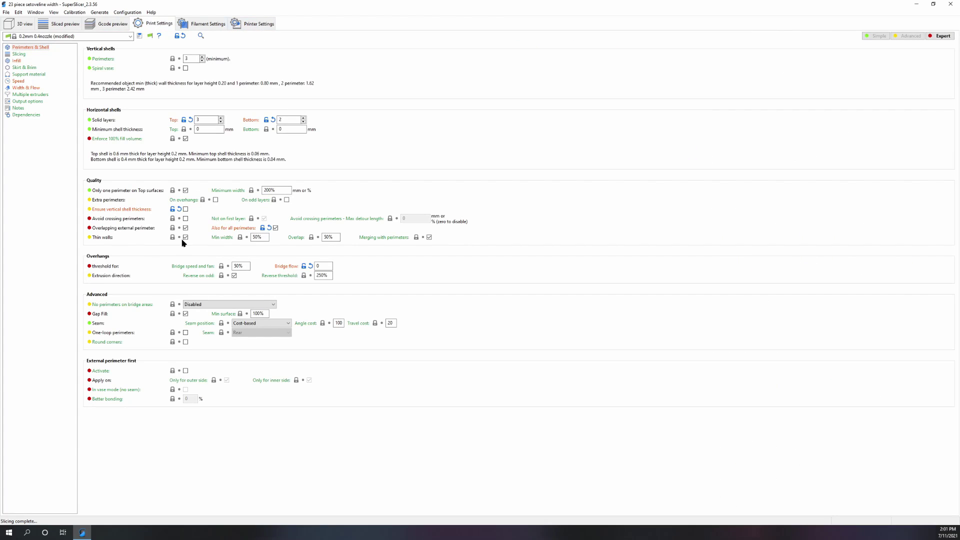
{"action": "left_click", "coordinate": [275, 227]}
{"action": "left_click", "coordinate": [186, 314]}
{"action": "left_click", "coordinate": [28, 24]}
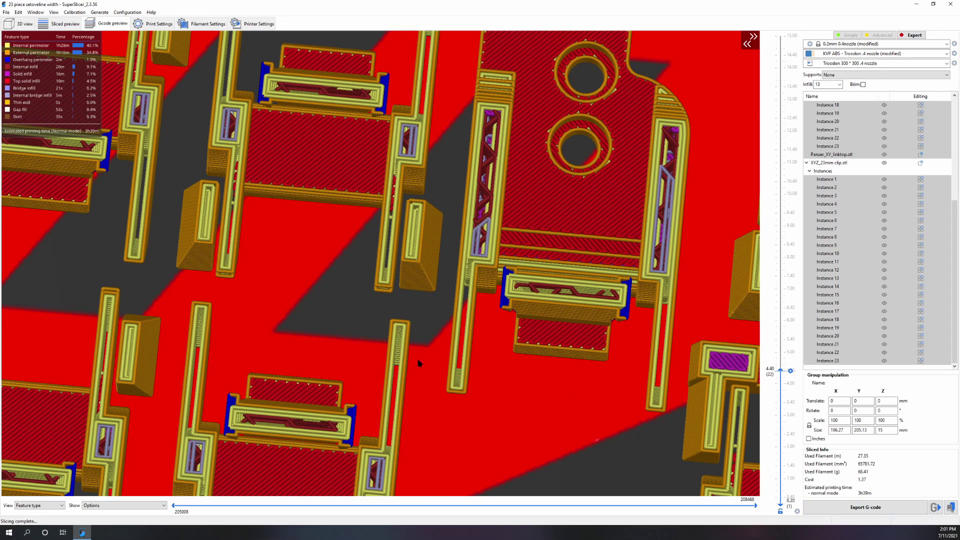
{"action": "scroll", "coordinate": [413, 354], "scroll_direction": "down", "scroll_amount": 3}
{"action": "scroll", "coordinate": [413, 353], "scroll_direction": "down", "scroll_amount": 4}
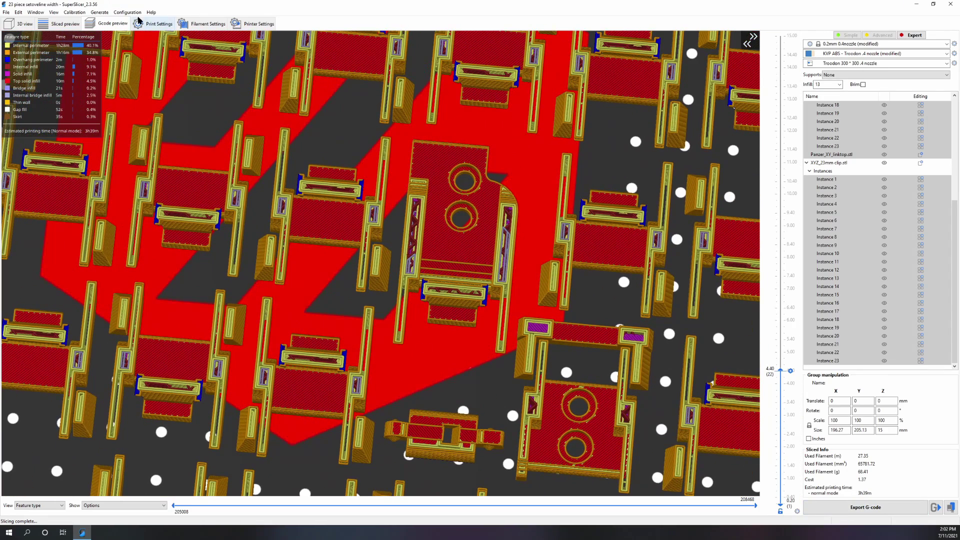
Reduce the perimeter count from 3 to 2 on Perimeters & Shell.
{"action": "left_click", "coordinate": [139, 23]}
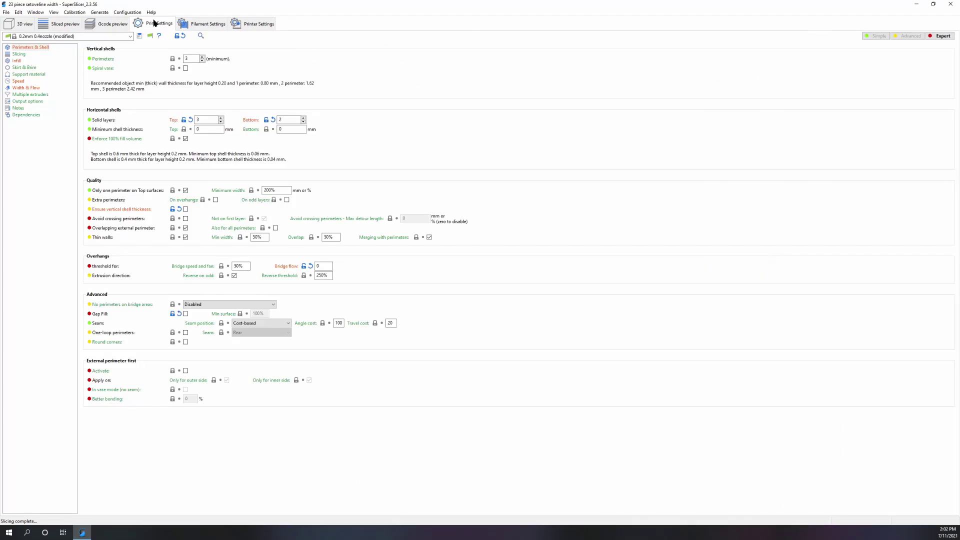
{"action": "left_click", "coordinate": [29, 48]}
{"action": "left_click", "coordinate": [19, 54]}
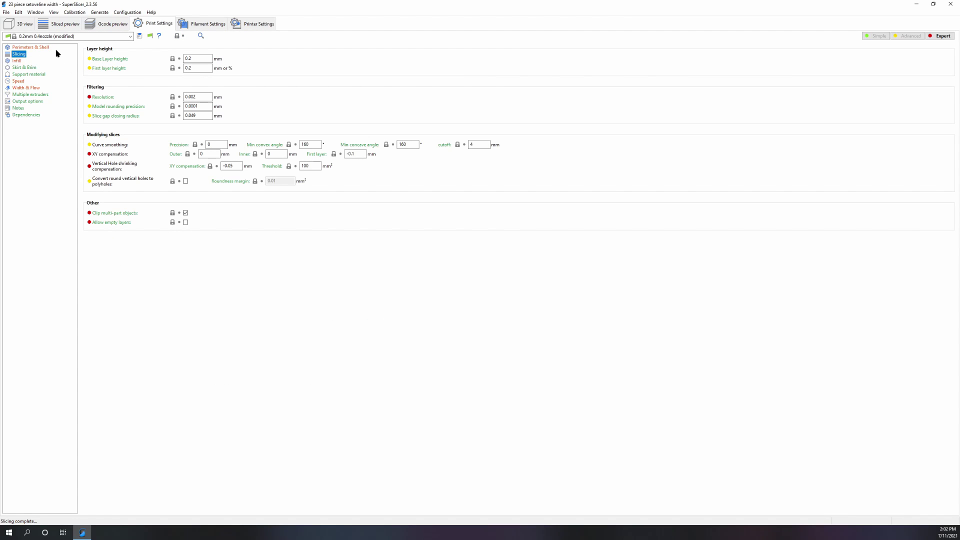
{"action": "left_click", "coordinate": [17, 61]}
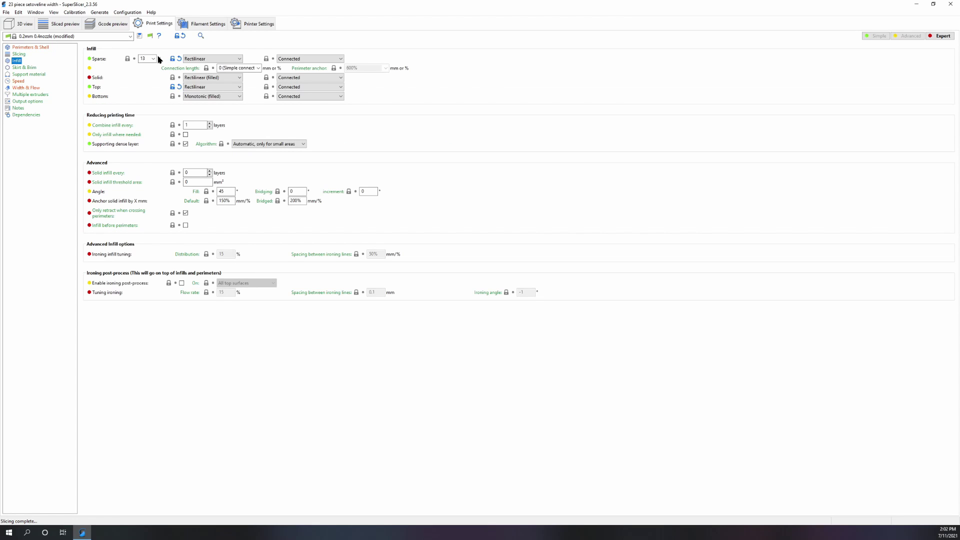
{"action": "key", "text": "Up"}
{"action": "key", "text": "Up"}
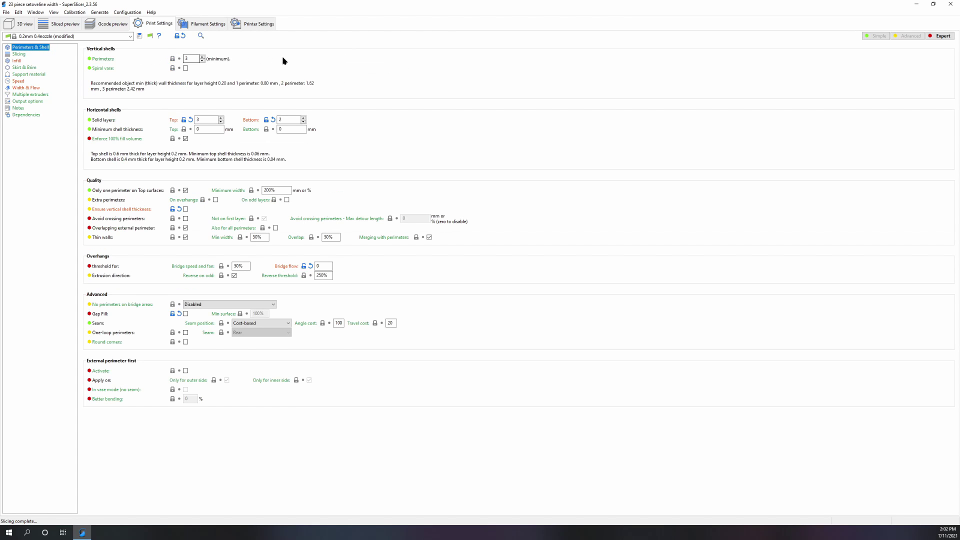
{"action": "left_click", "coordinate": [202, 61]}
Set sparse infill density to 55%.
{"action": "left_click", "coordinate": [17, 61]}
{"action": "left_click", "coordinate": [153, 59]}
{"action": "left_click", "coordinate": [146, 123]}
Slice the plate with the new settings for a 4h16m estimate and zoom the preview.
{"action": "left_click", "coordinate": [30, 24]}
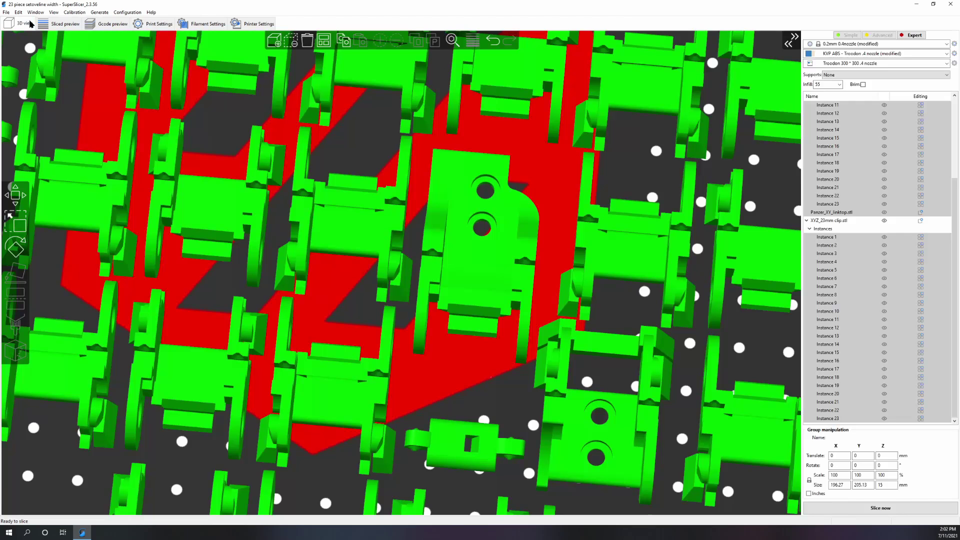
{"action": "left_click", "coordinate": [880, 508]}
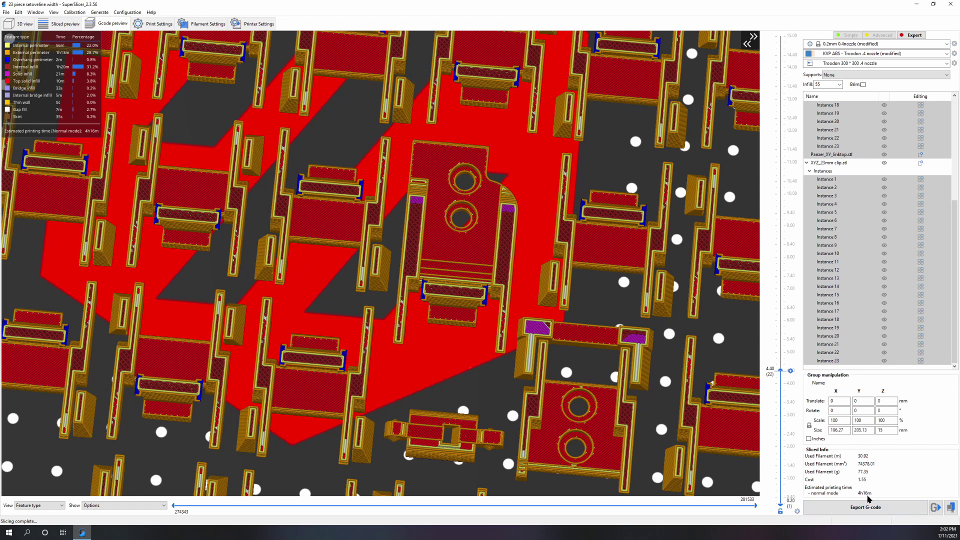
{"action": "scroll", "coordinate": [240, 290], "scroll_direction": "up", "scroll_amount": 3}
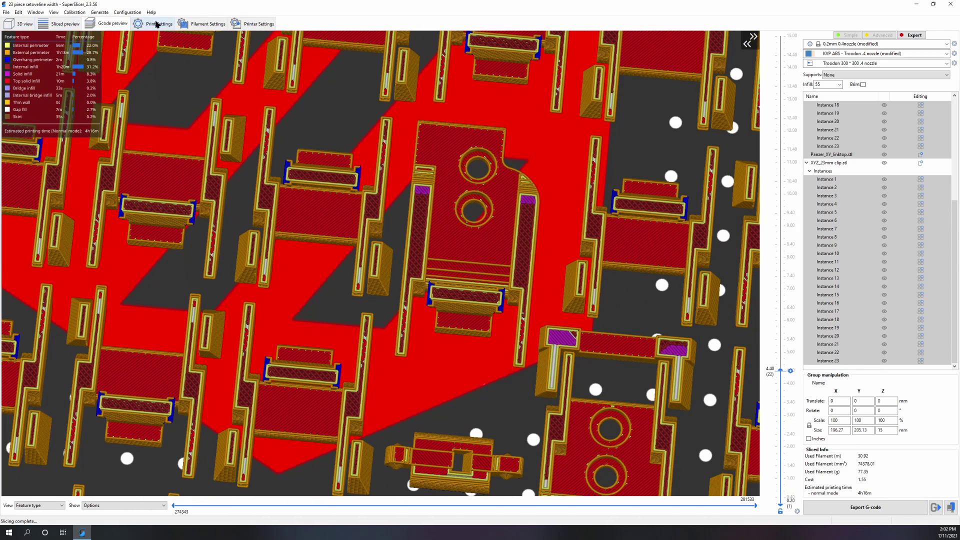
Review the perimeter and speed settings, then re-slice the plate to a 4h48m estimate.
{"action": "left_click", "coordinate": [156, 24]}
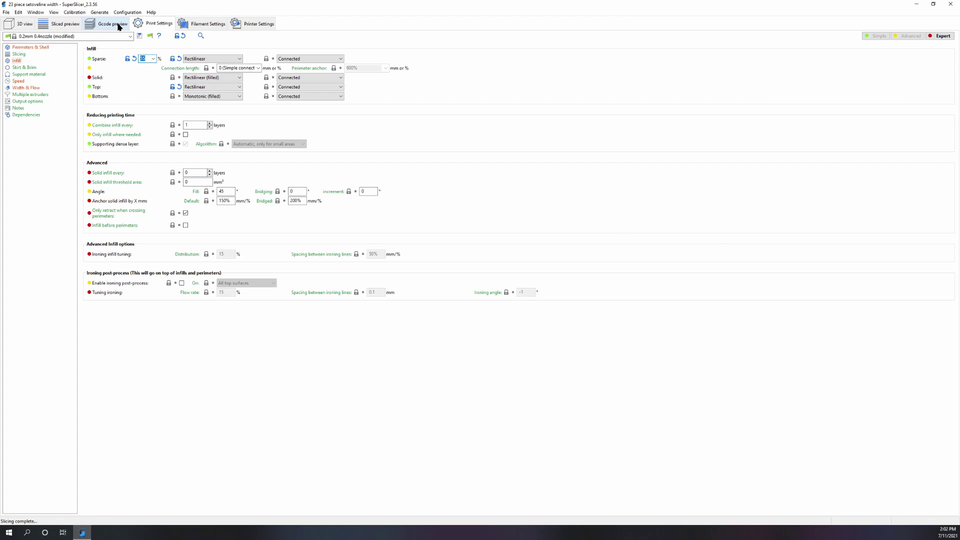
{"action": "left_click", "coordinate": [118, 26]}
{"action": "left_click", "coordinate": [157, 24]}
{"action": "left_click", "coordinate": [27, 48]}
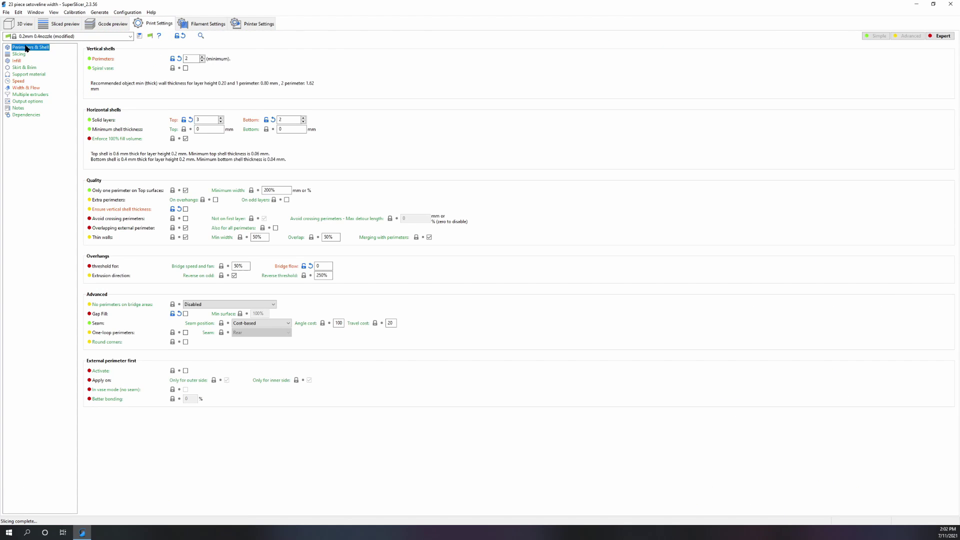
{"action": "left_click", "coordinate": [20, 82]}
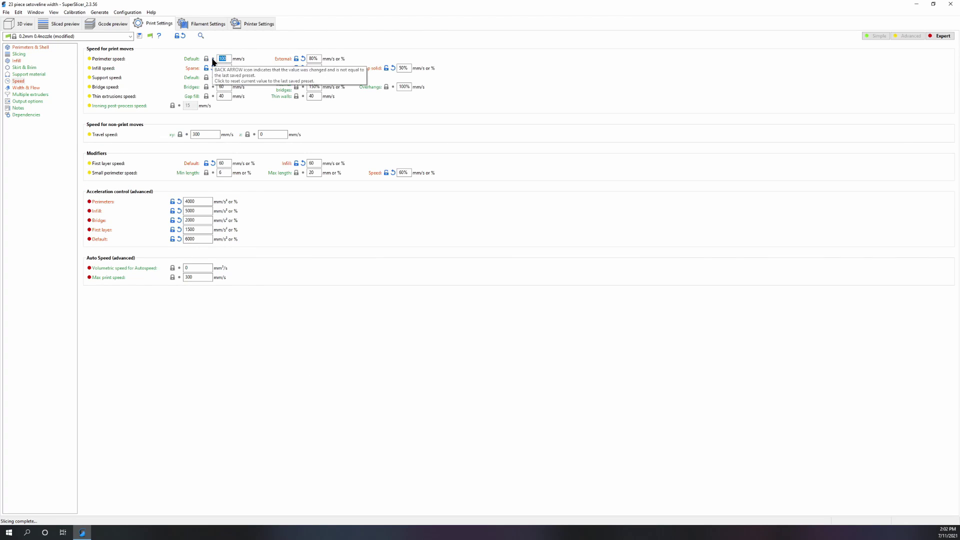
{"action": "left_click", "coordinate": [19, 24]}
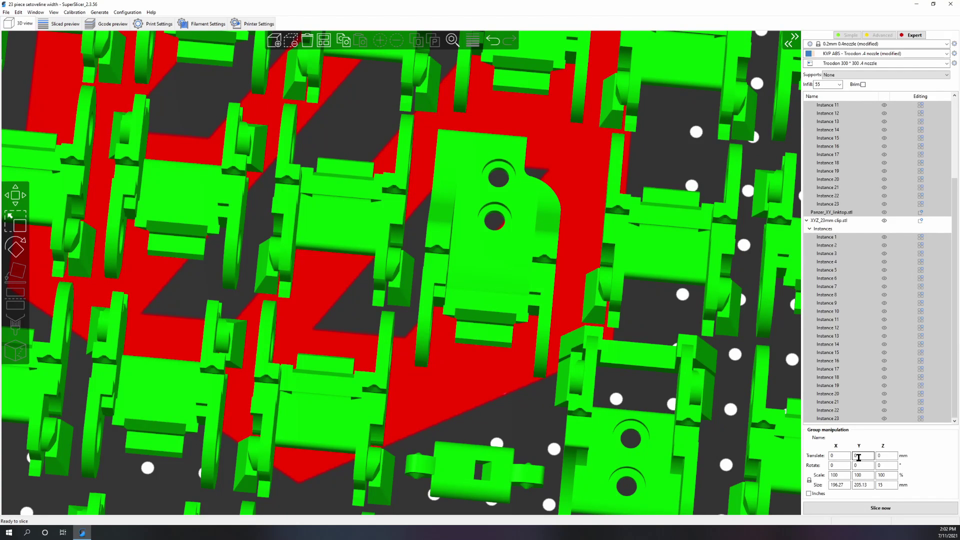
{"action": "left_click", "coordinate": [895, 506]}
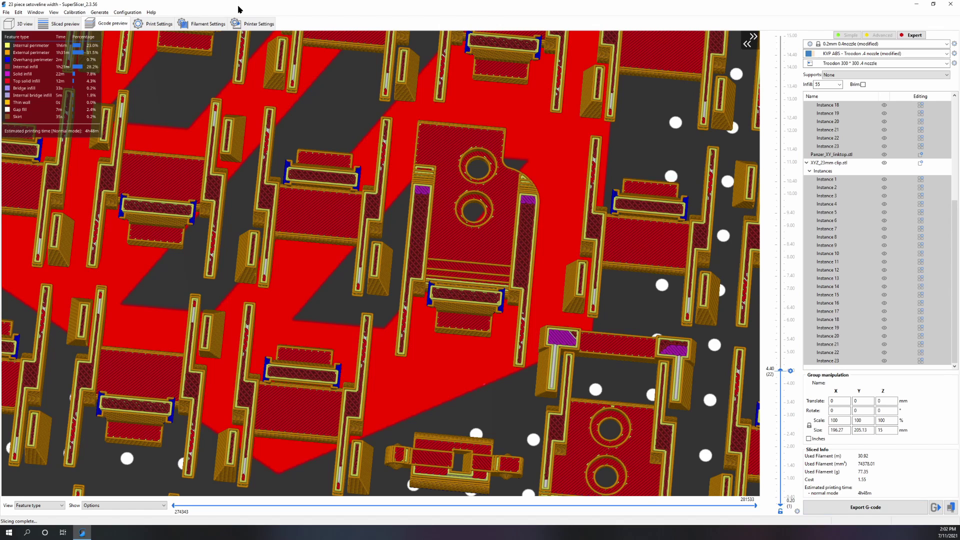
Set perimeter acceleration to 2000 and bridge acceleration to 3000 in the Speed settings.
{"action": "left_click", "coordinate": [160, 25]}
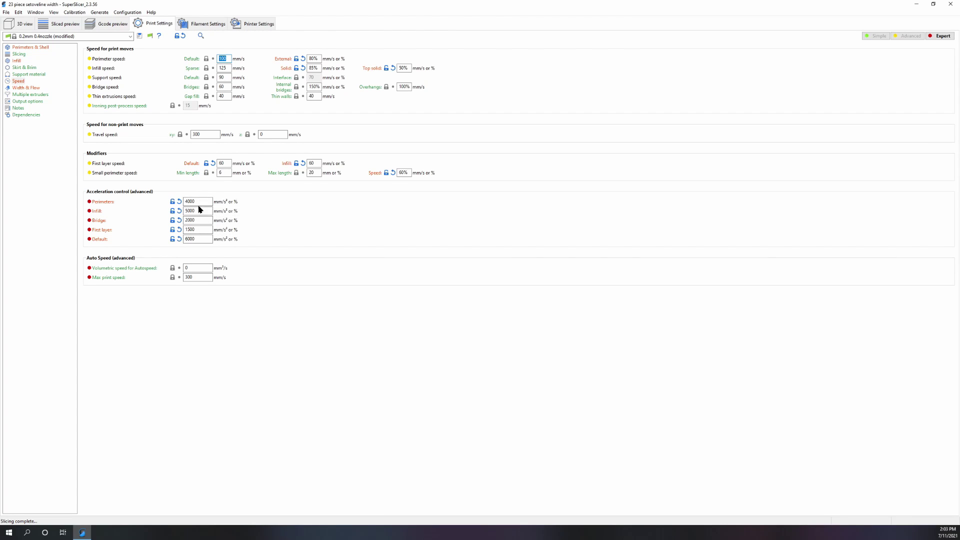
{"action": "mouse_move", "coordinate": [199, 202]}
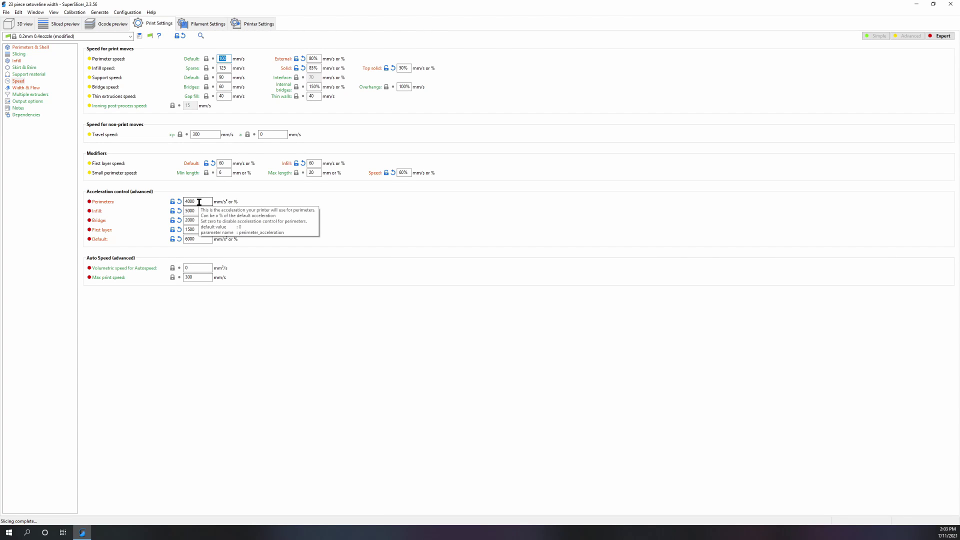
{"action": "double_click", "coordinate": [199, 202]}
{"action": "type", "text": "200"}
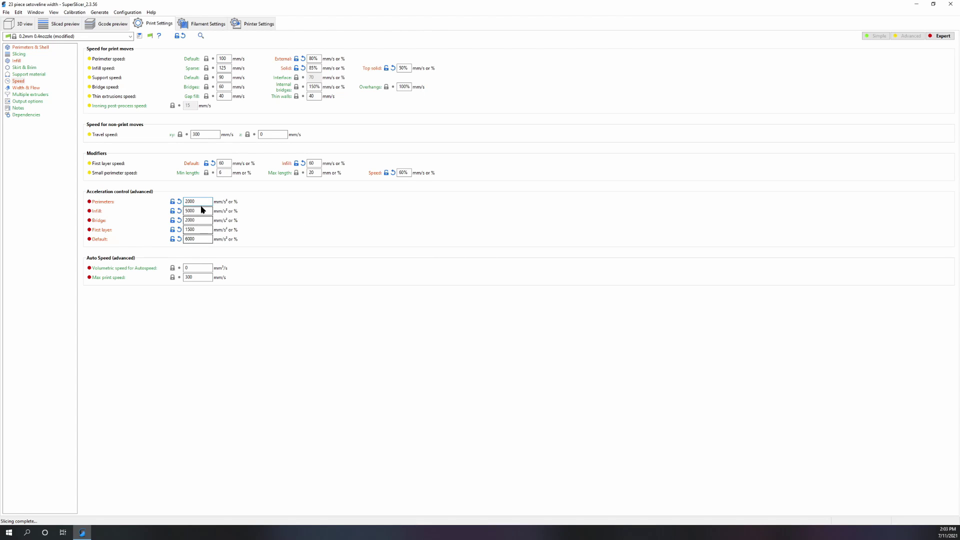
{"action": "double_click", "coordinate": [192, 220]}
{"action": "type", "text": "3000"}
{"action": "left_click", "coordinate": [16, 25]}
Slice with the new accelerations, then set sparse infill density back to 13%.
{"action": "left_click", "coordinate": [854, 507]}
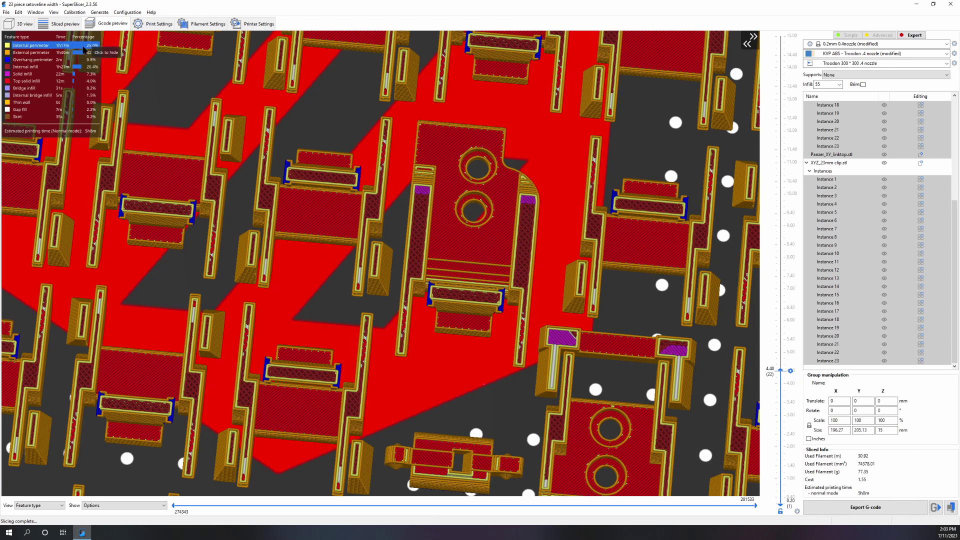
{"action": "left_click", "coordinate": [153, 24]}
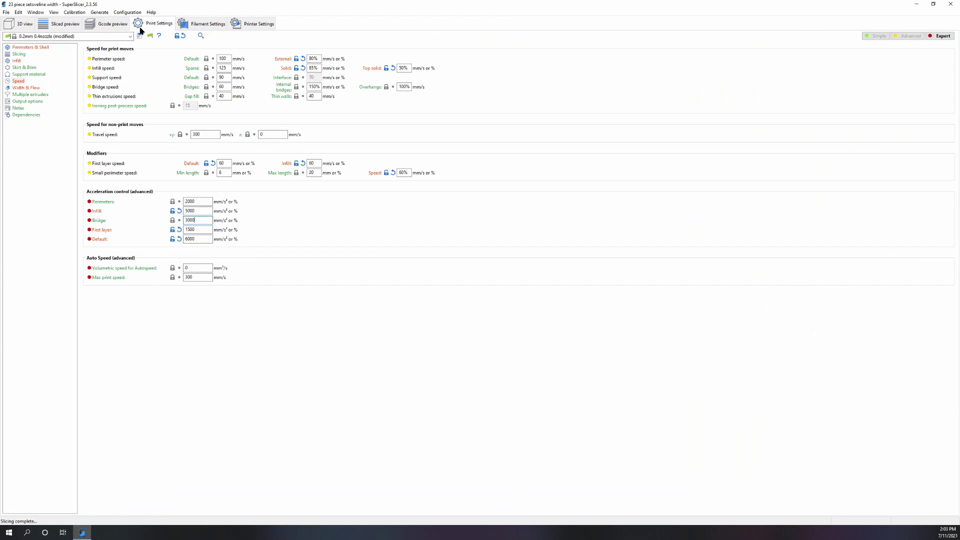
{"action": "left_click", "coordinate": [22, 47]}
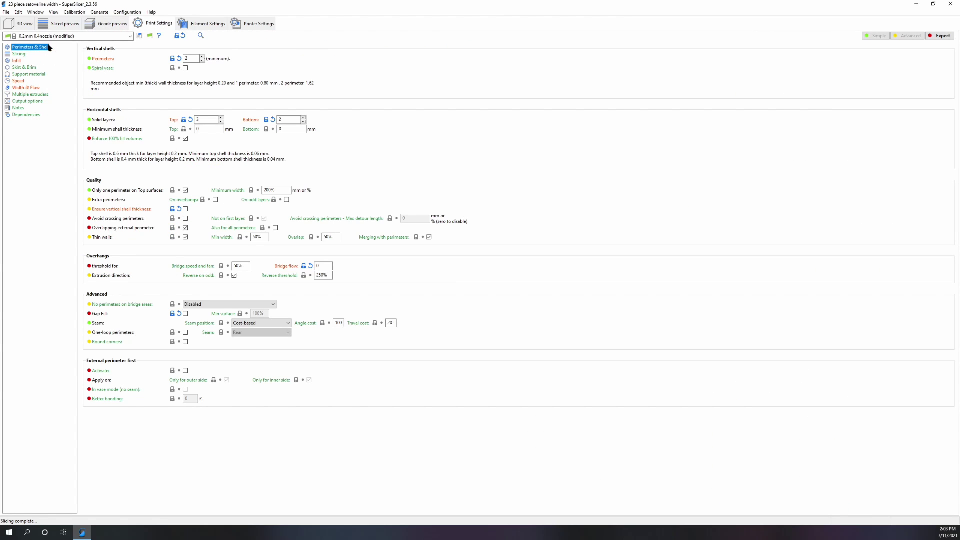
{"action": "left_click", "coordinate": [16, 61]}
{"action": "double_click", "coordinate": [145, 59]}
{"action": "left_click", "coordinate": [153, 59]}
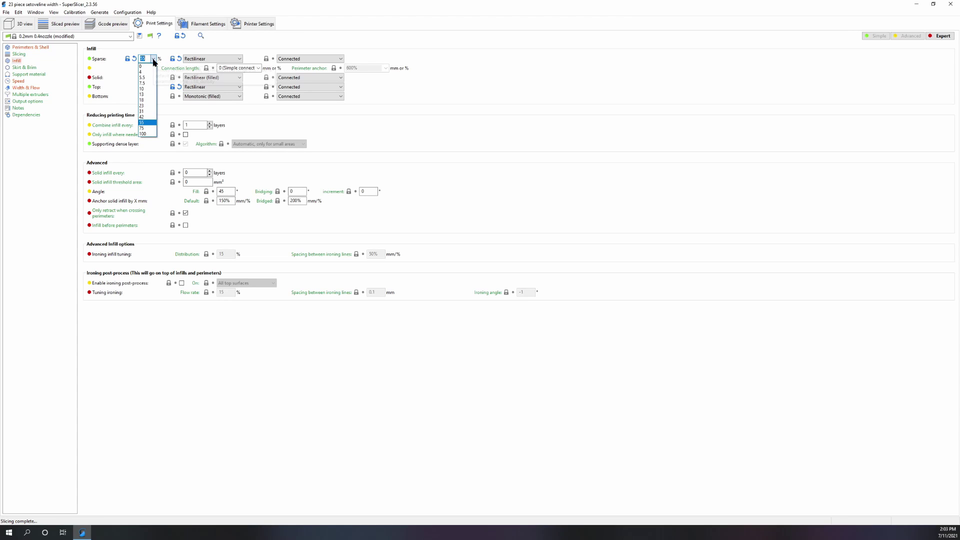
{"action": "left_click", "coordinate": [150, 94]}
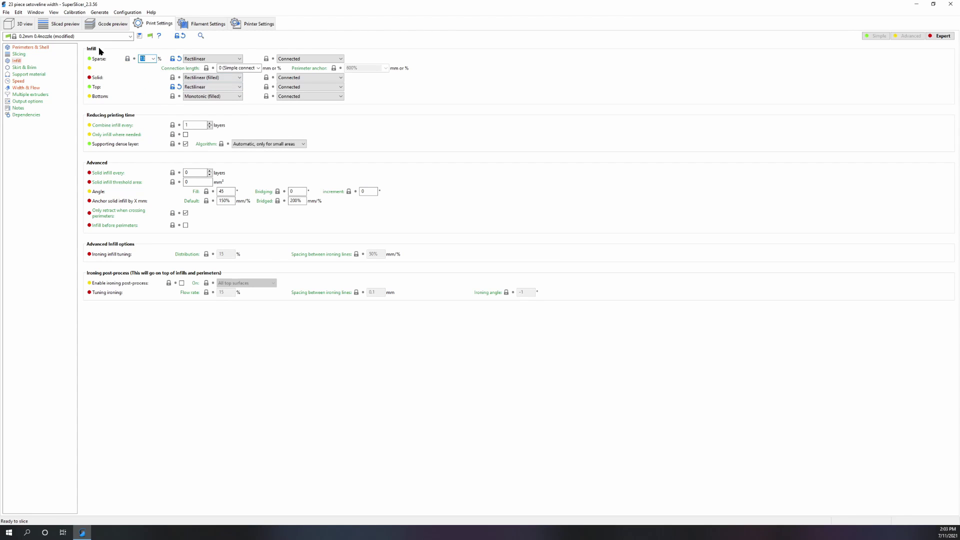
Raise the perimeter count from 2 back to 3.
{"action": "left_click", "coordinate": [31, 47]}
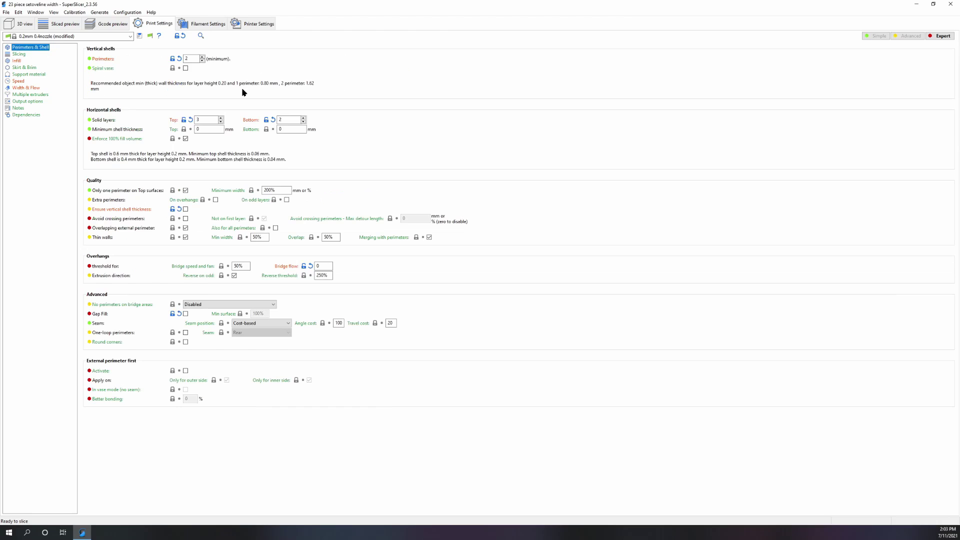
{"action": "left_click", "coordinate": [202, 57]}
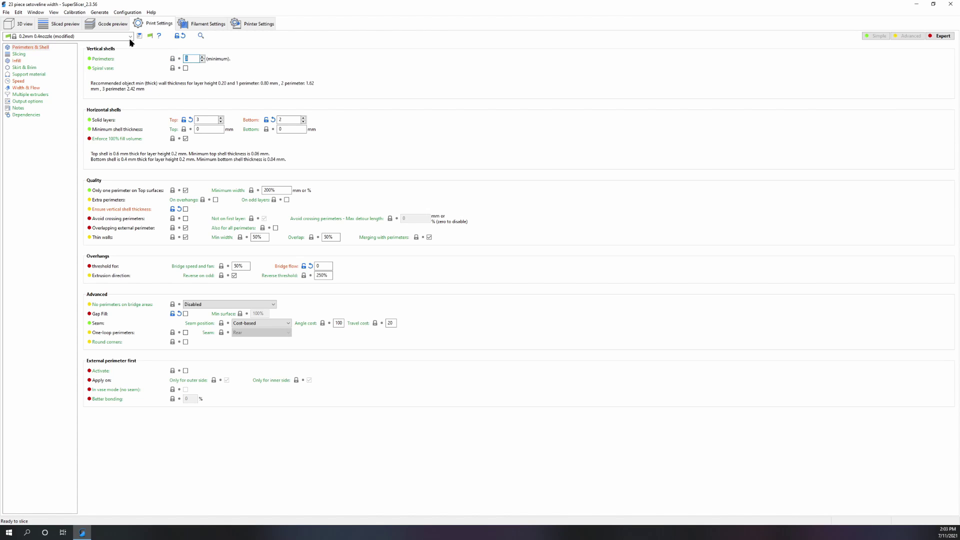
{"action": "left_click", "coordinate": [26, 25]}
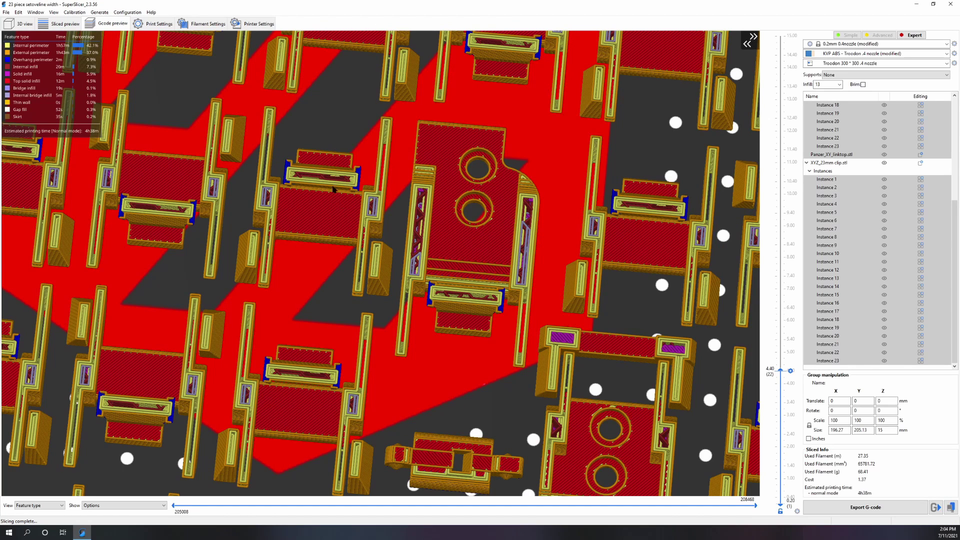
Review the infill, speed, Perimeters & Shell and Width & Flow settings pages.
{"action": "left_click", "coordinate": [159, 23]}
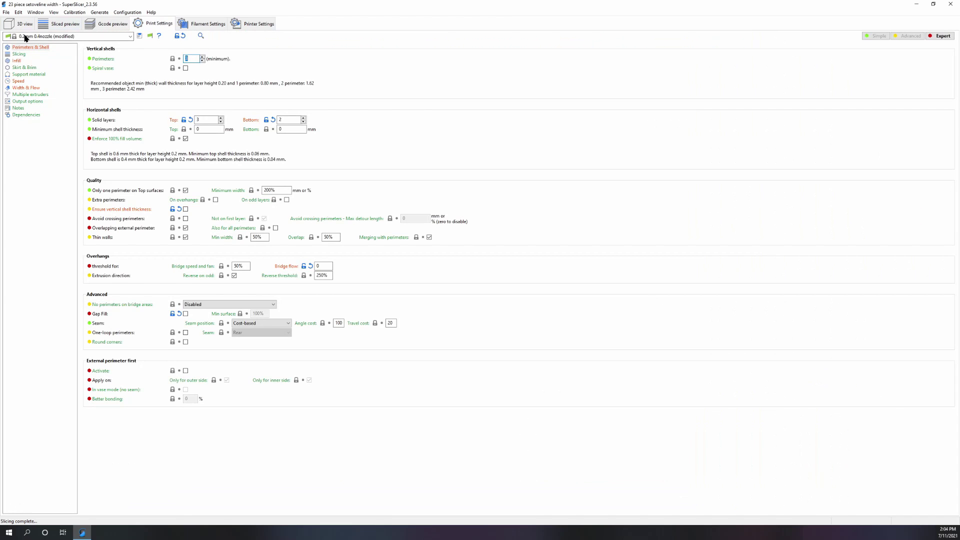
{"action": "left_click", "coordinate": [18, 61]}
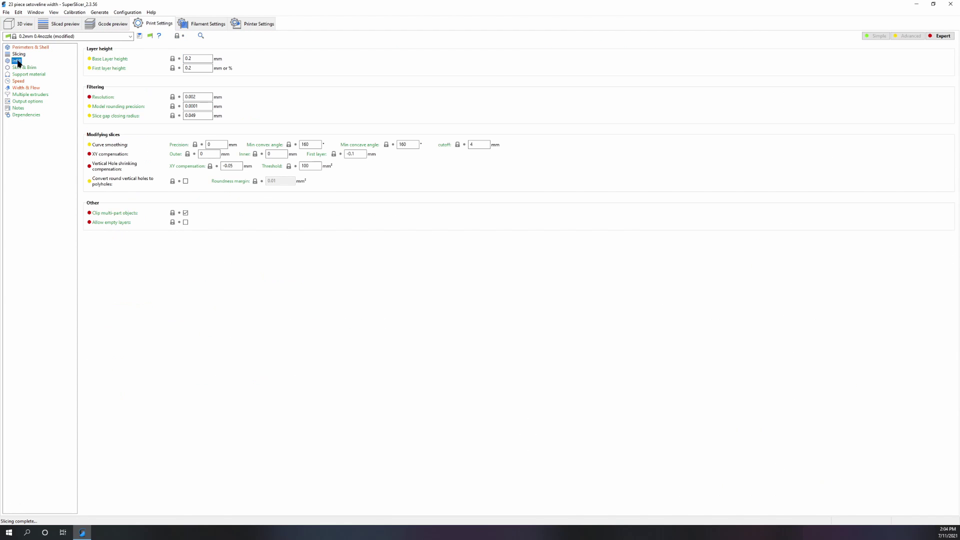
{"action": "left_click", "coordinate": [19, 81]}
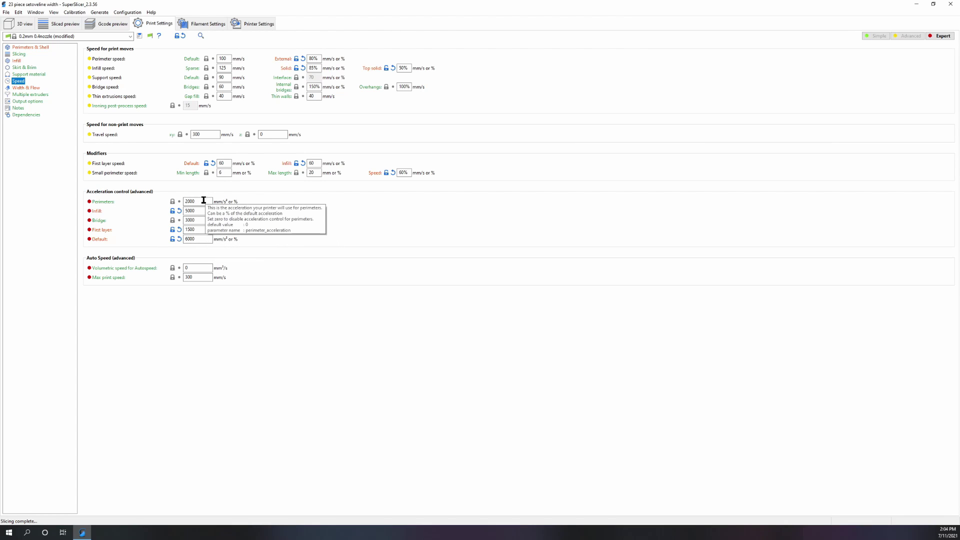
{"action": "left_click", "coordinate": [29, 48]}
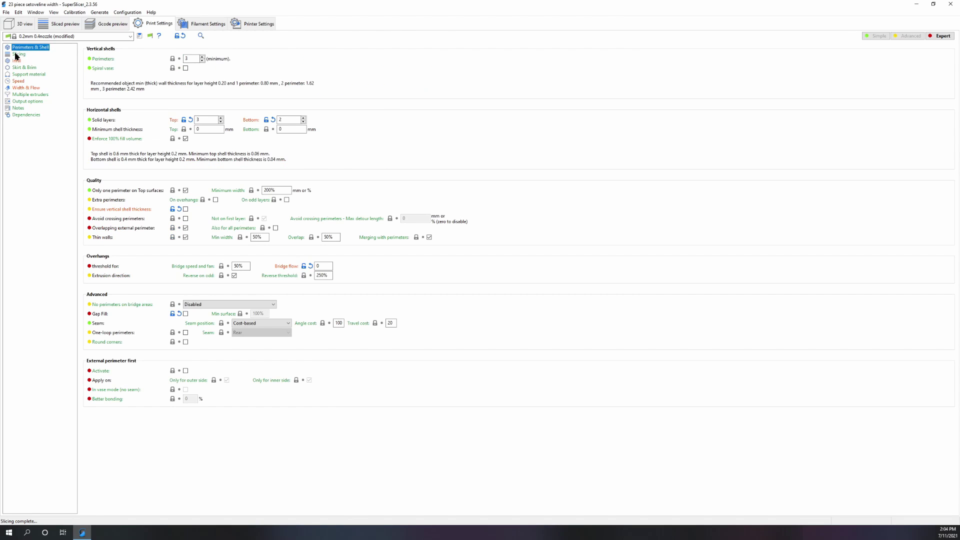
{"action": "left_click", "coordinate": [22, 90]}
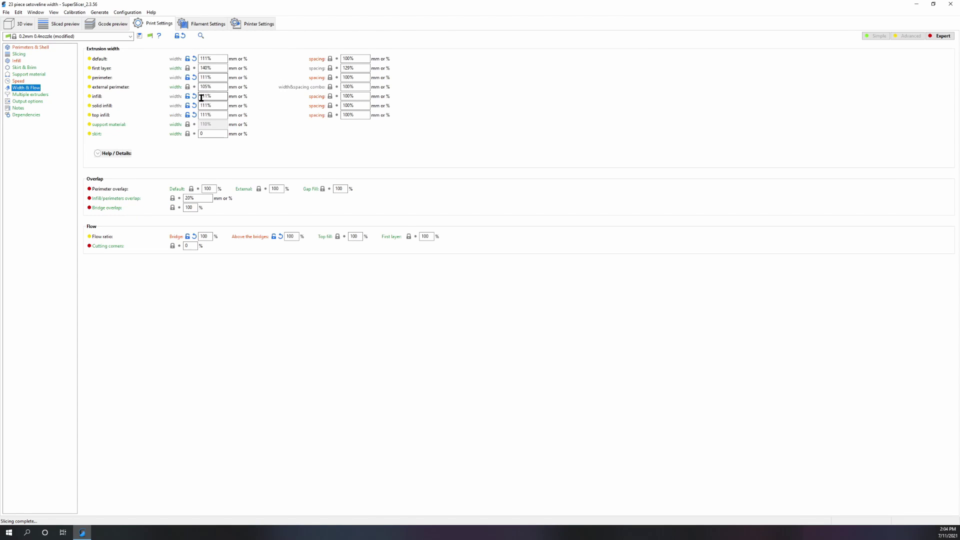
{"action": "left_click", "coordinate": [16, 48]}
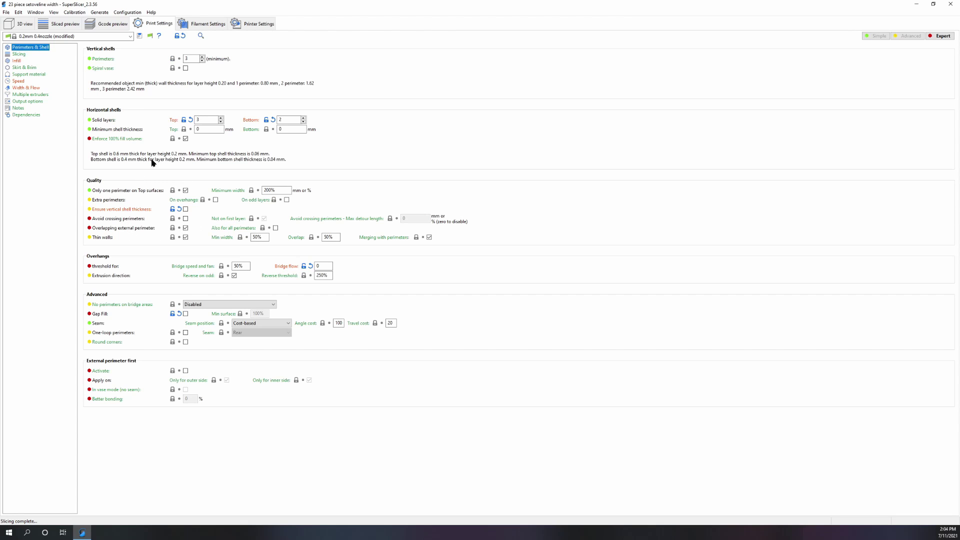
Compare the 3D view with the toolpath preview of the current slice.
{"action": "left_click", "coordinate": [17, 23]}
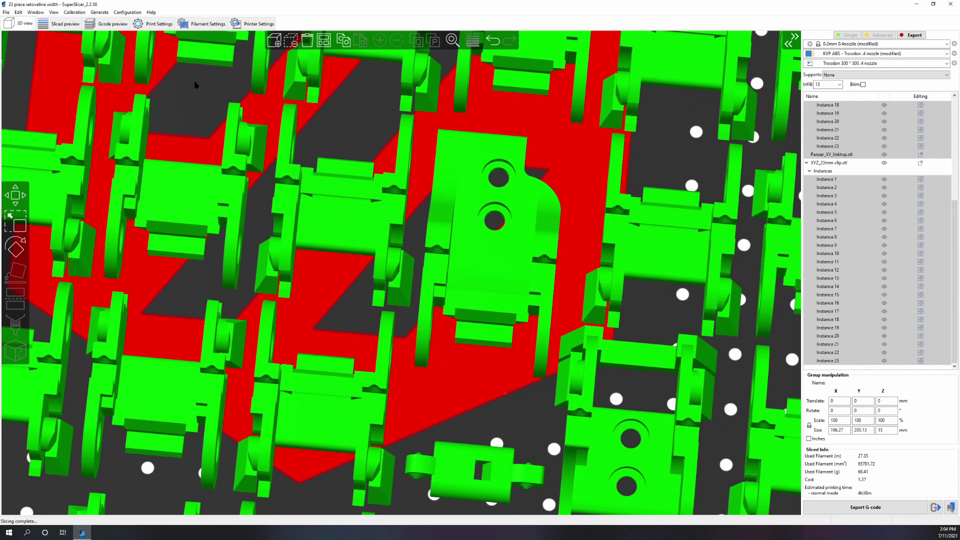
{"action": "left_click", "coordinate": [119, 24]}
{"action": "left_click", "coordinate": [32, 25]}
Re-slice the plate with gap fill enabled, giving a 5h14m estimate.
{"action": "left_click", "coordinate": [103, 25]}
{"action": "left_click", "coordinate": [152, 23]}
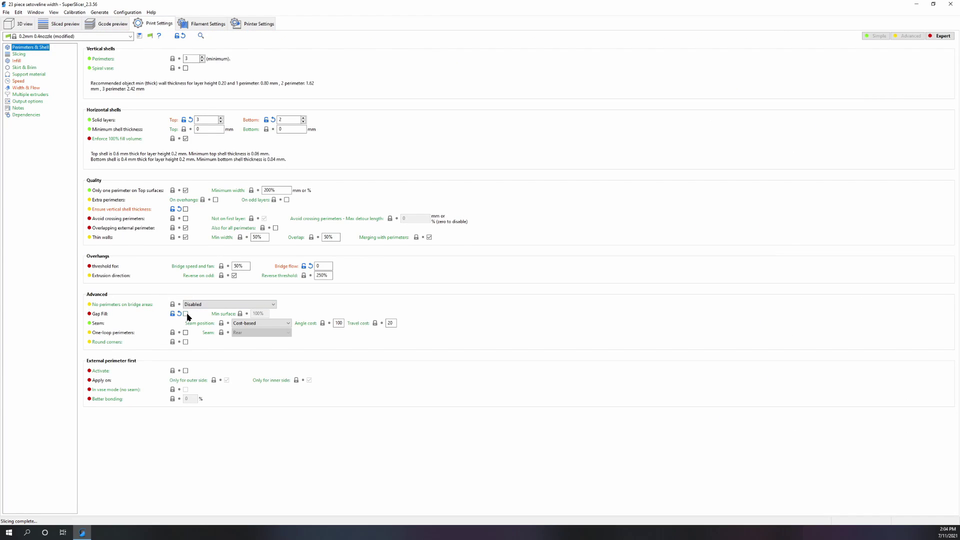
{"action": "left_click", "coordinate": [26, 25]}
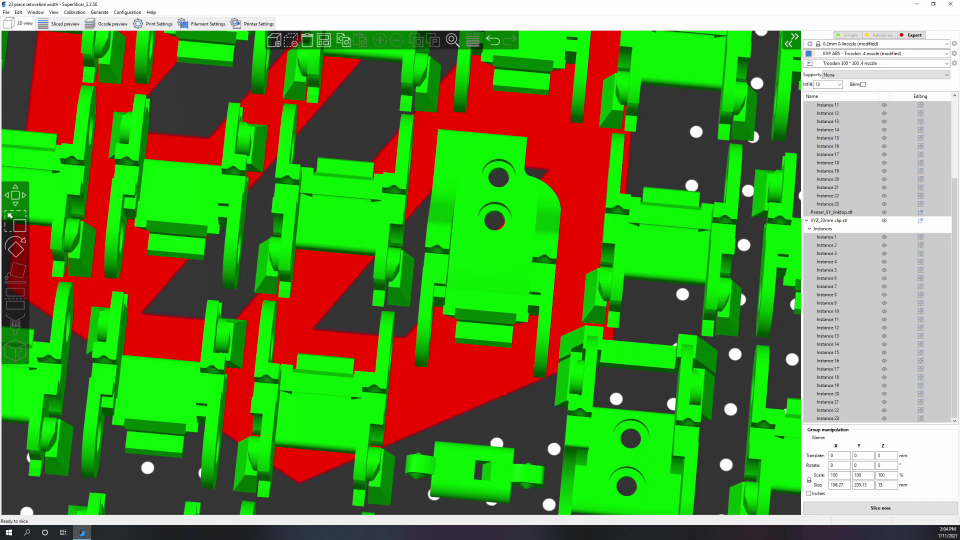
{"action": "left_click", "coordinate": [897, 507]}
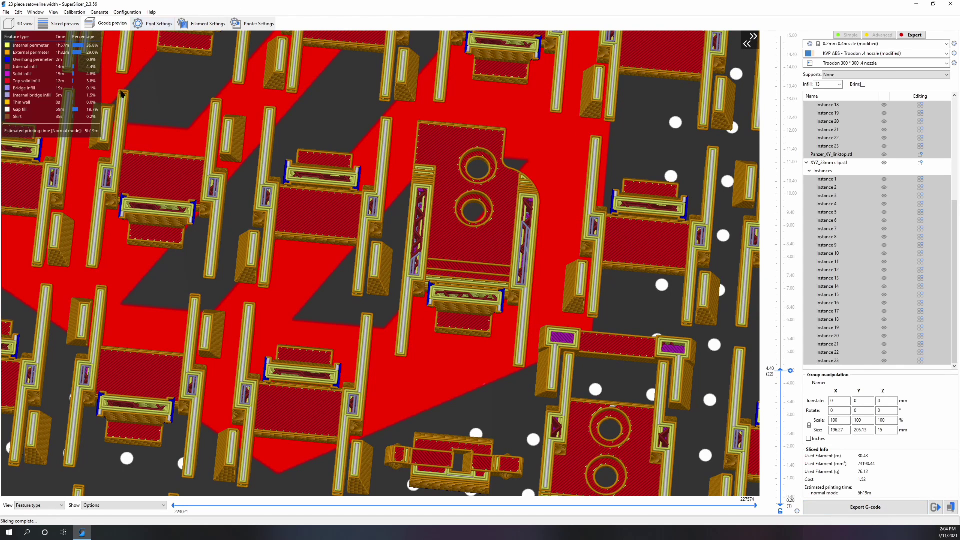
{"action": "left_click", "coordinate": [153, 24]}
Orbit and zoom the G-code preview to inspect the gap-fill toolpaths.
{"action": "scroll", "coordinate": [309, 290], "scroll_direction": "down", "scroll_amount": 3}
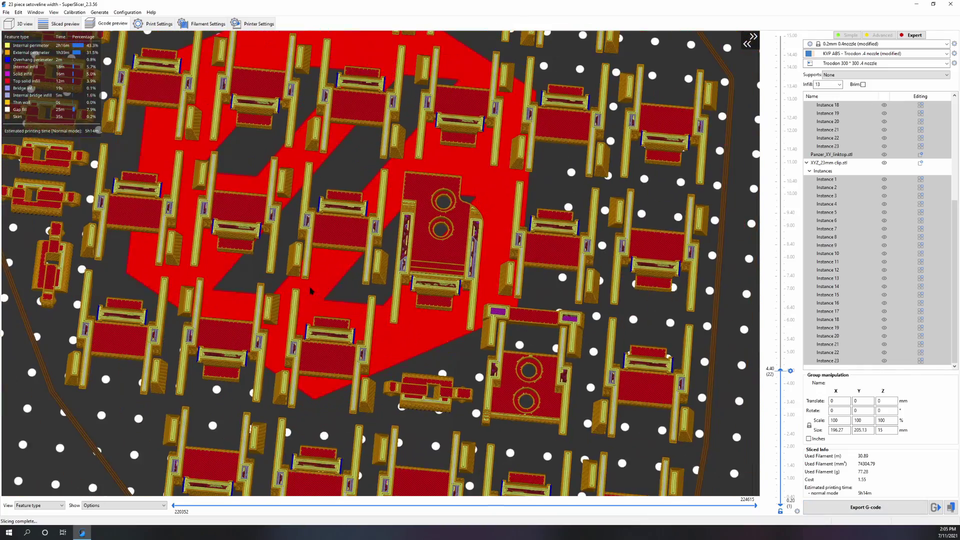
{"action": "left_click_drag", "start_coordinate": [329, 320], "coordinate": [338, 278]}
{"action": "scroll", "coordinate": [395, 290], "scroll_direction": "up", "scroll_amount": 5}
{"action": "scroll", "coordinate": [326, 281], "scroll_direction": "up", "scroll_amount": 4}
{"action": "scroll", "coordinate": [326, 281], "scroll_direction": "up", "scroll_amount": 3}
{"action": "scroll", "coordinate": [342, 251], "scroll_direction": "up", "scroll_amount": 3}
{"action": "scroll", "coordinate": [389, 260], "scroll_direction": "up", "scroll_amount": 4}
{"action": "scroll", "coordinate": [334, 276], "scroll_direction": "down", "scroll_amount": 2}
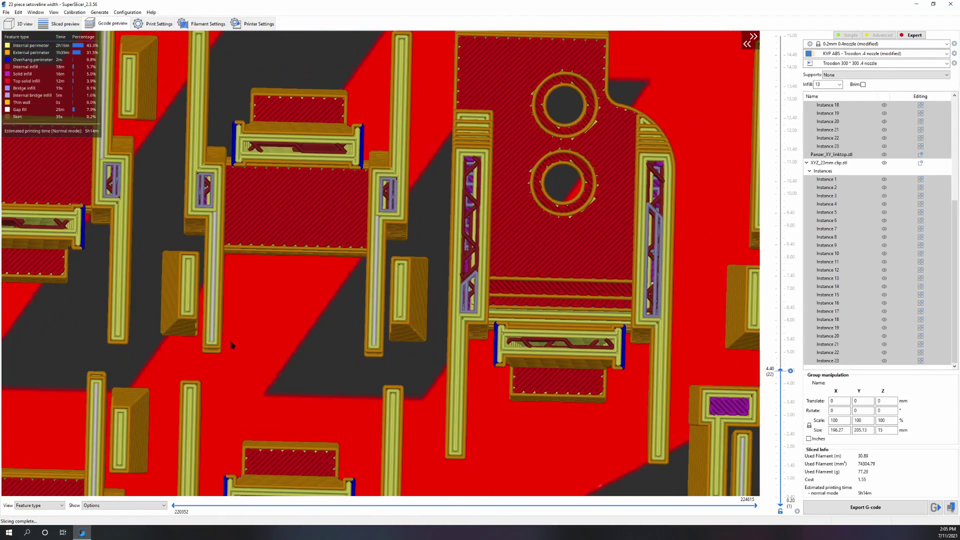
{"action": "left_click_drag", "start_coordinate": [232, 345], "coordinate": [185, 248]}
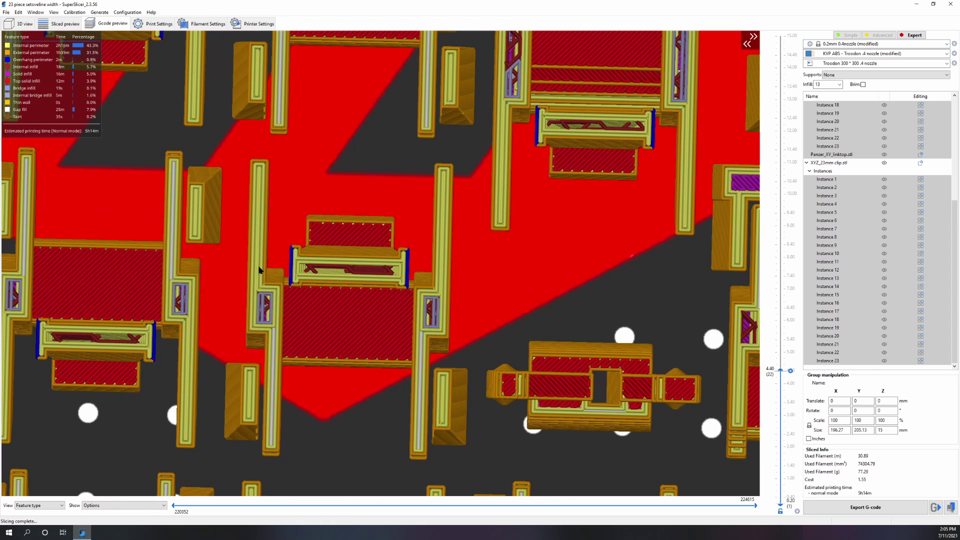
{"action": "left_click", "coordinate": [155, 28]}
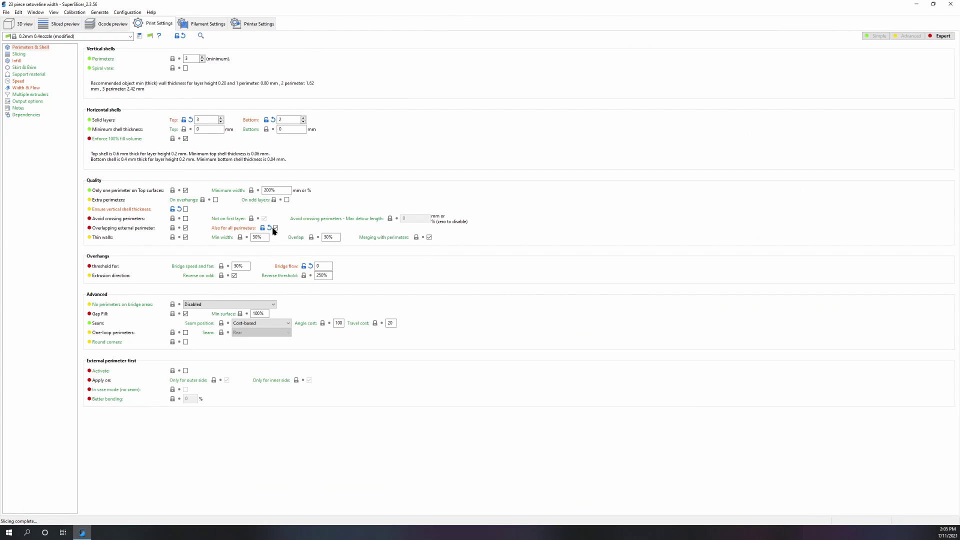
Re-slice the plate to a 5h19m, 30.43 m estimate and orbit the preview to inspect it.
{"action": "left_click", "coordinate": [17, 23]}
{"action": "left_click", "coordinate": [870, 508]}
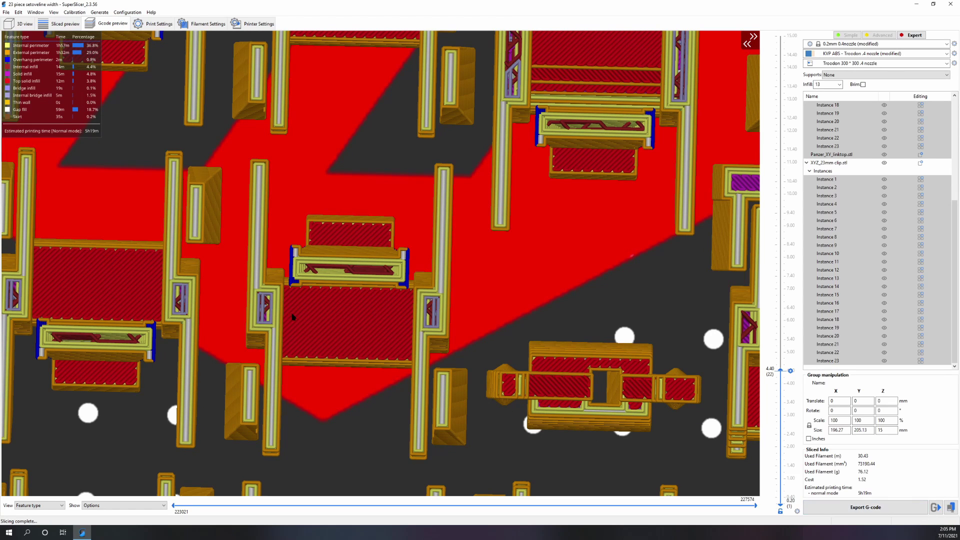
{"action": "scroll", "coordinate": [288, 311], "scroll_direction": "down", "scroll_amount": 2}
{"action": "left_click_drag", "start_coordinate": [354, 384], "coordinate": [388, 264]}
{"action": "left_click_drag", "start_coordinate": [382, 298], "coordinate": [371, 319]}
{"action": "scroll", "coordinate": [371, 319], "scroll_direction": "down", "scroll_amount": 3}
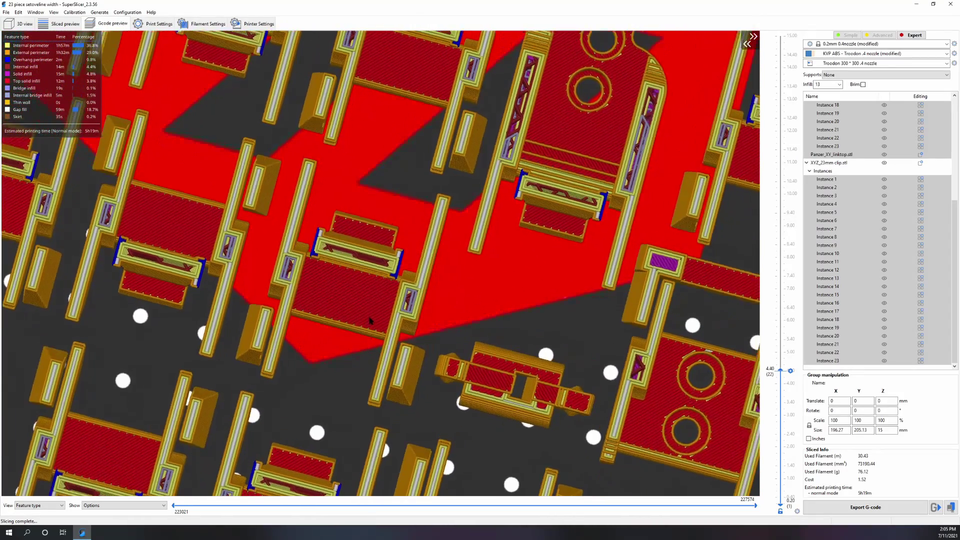
{"action": "scroll", "coordinate": [404, 185], "scroll_direction": "up", "scroll_amount": 5}
{"action": "scroll", "coordinate": [349, 236], "scroll_direction": "down", "scroll_amount": 2}
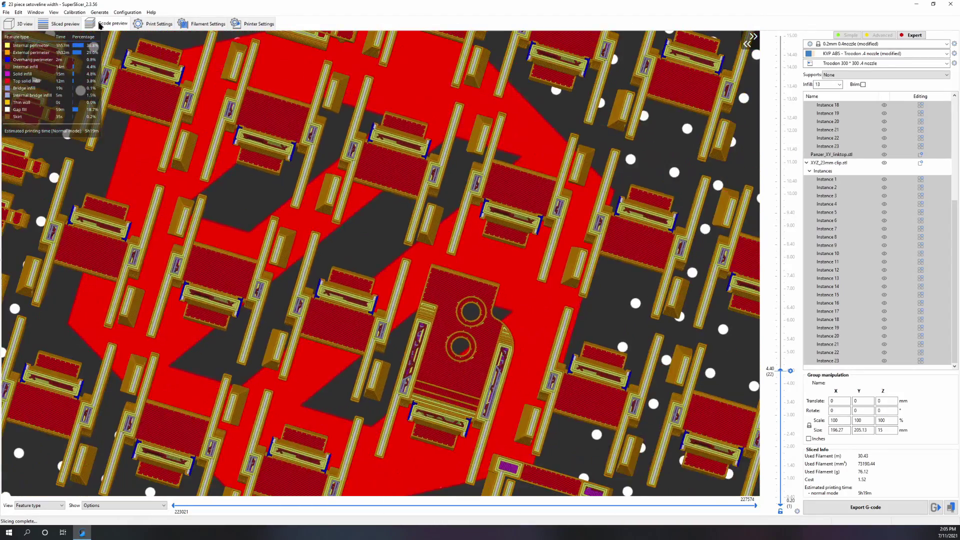
{"action": "left_click", "coordinate": [158, 24]}
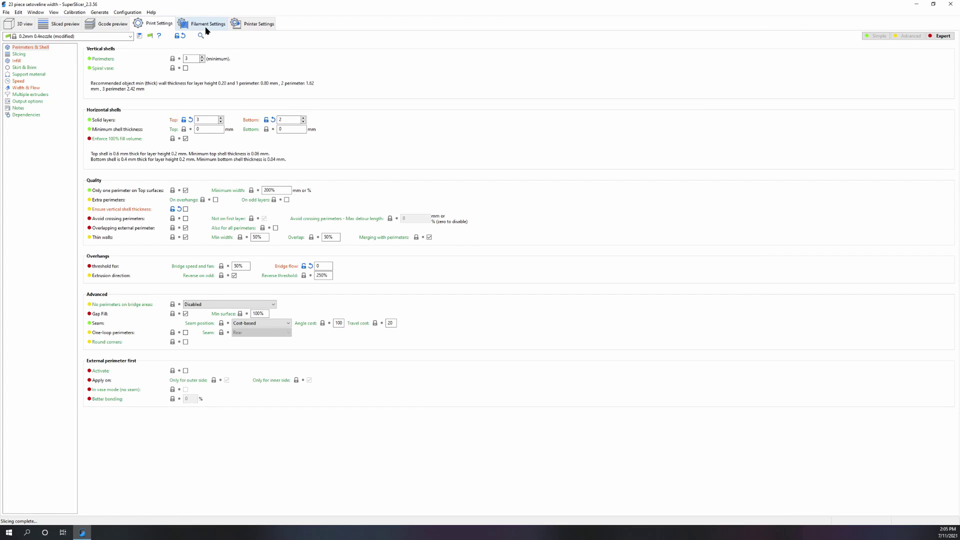
Switch the print profile to .2 Medium Quality, discarding the old profile's unsaved changes.
{"action": "left_click", "coordinate": [26, 88]}
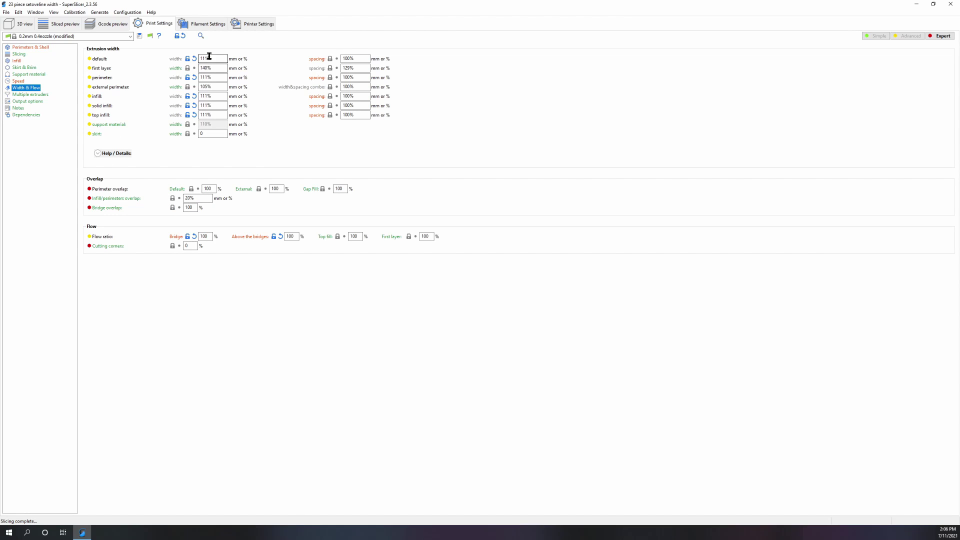
{"action": "left_click", "coordinate": [39, 37]}
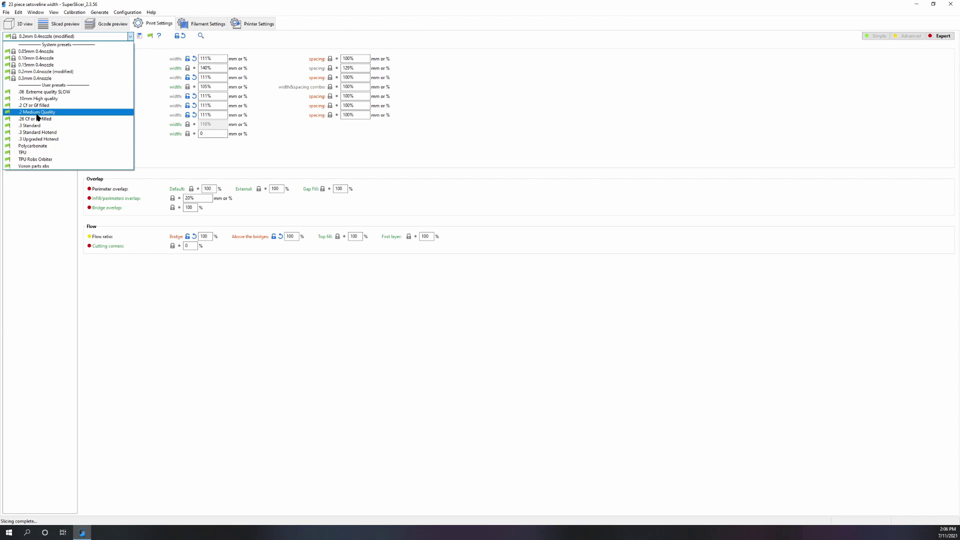
{"action": "left_click", "coordinate": [37, 113]}
{"action": "left_click", "coordinate": [456, 326]}
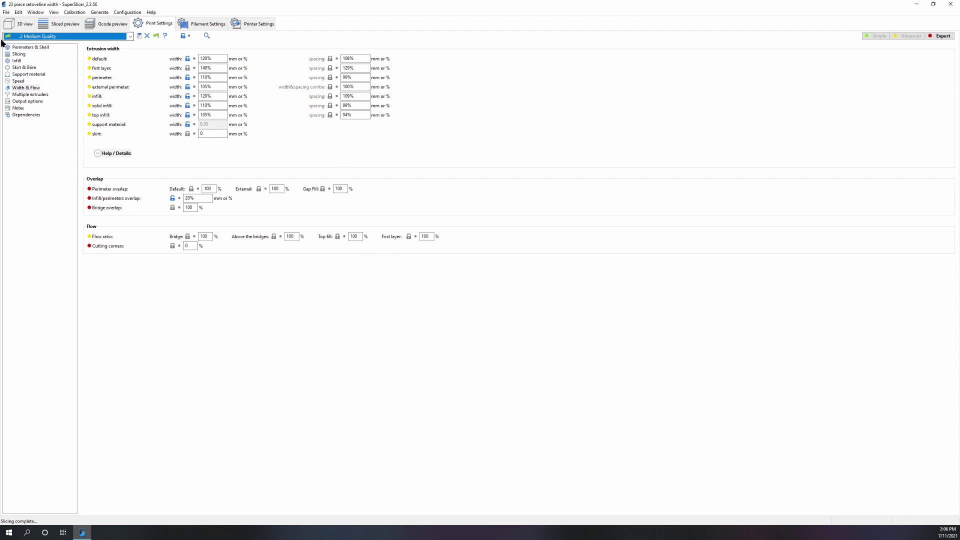
Slice with .2 Medium Quality, then turn off the brim and re-slice (5h10m, 33.57 m).
{"action": "left_click", "coordinate": [15, 25]}
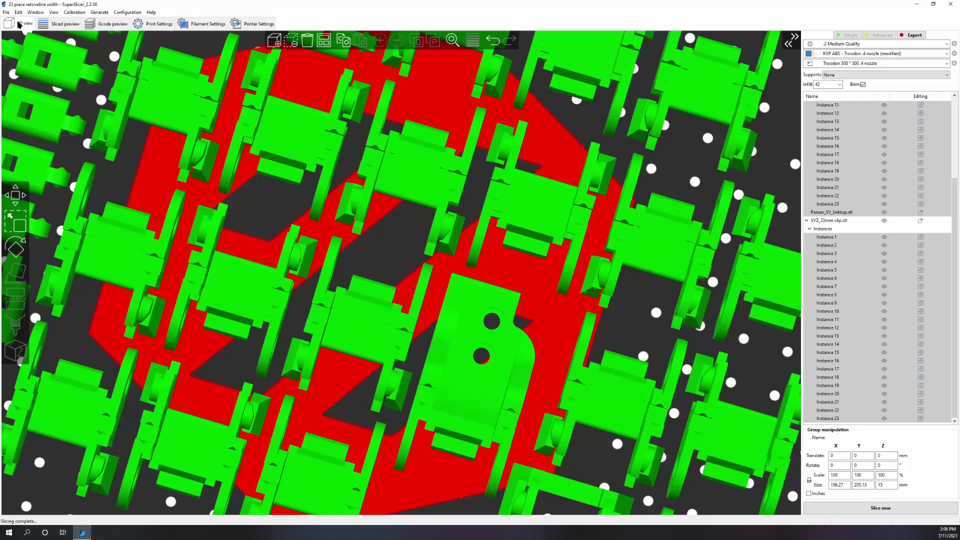
{"action": "left_click", "coordinate": [834, 508]}
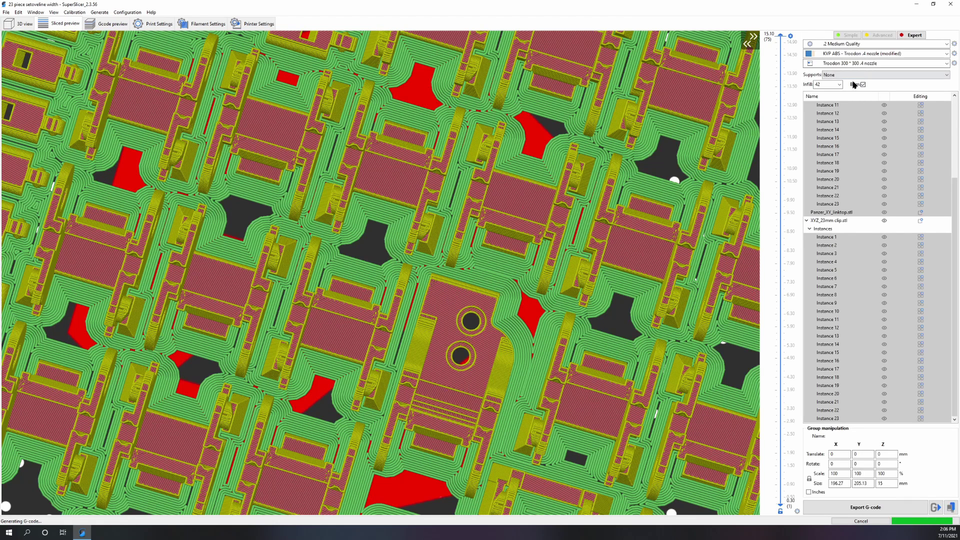
{"action": "left_click", "coordinate": [863, 84]}
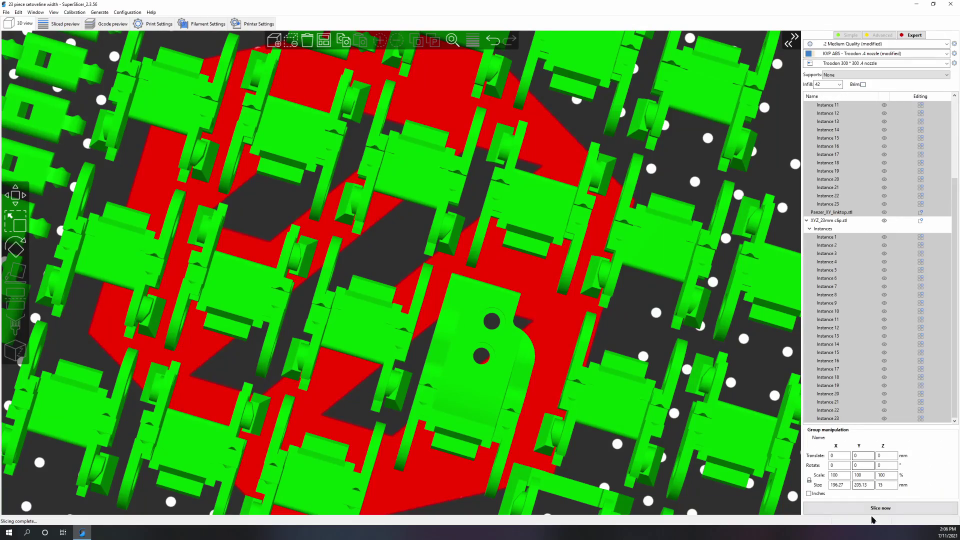
{"action": "left_click", "coordinate": [875, 508]}
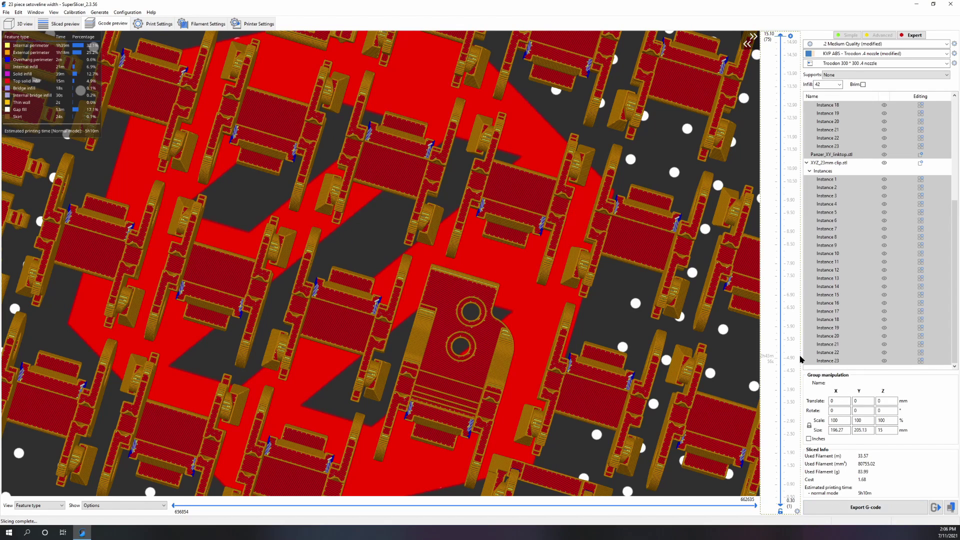
Scrub the preview's layer slider down to the 1.30 mm layer.
{"action": "scroll", "coordinate": [316, 195], "scroll_direction": "down", "scroll_amount": 5}
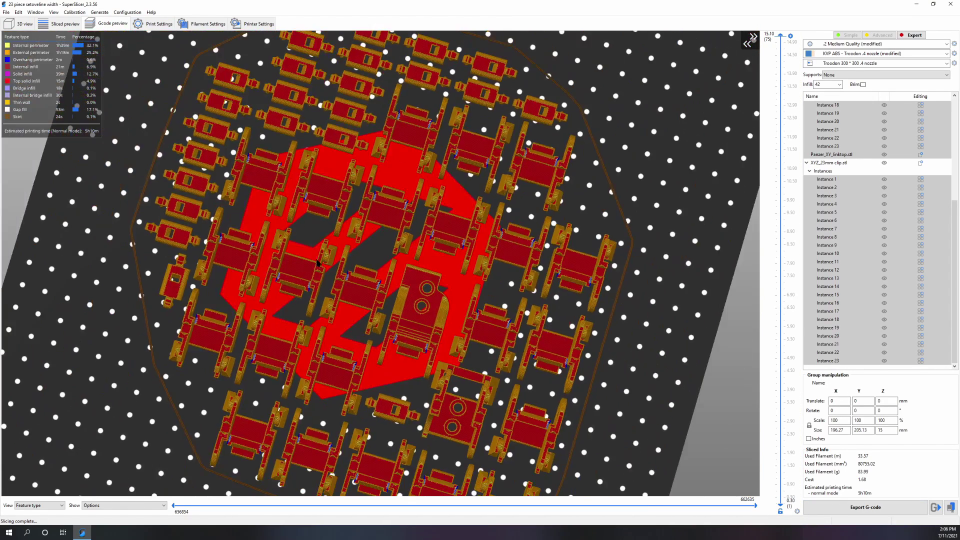
{"action": "scroll", "coordinate": [321, 266], "scroll_direction": "up", "scroll_amount": 4}
{"action": "left_click_drag", "start_coordinate": [766, 211], "coordinate": [772, 472]}
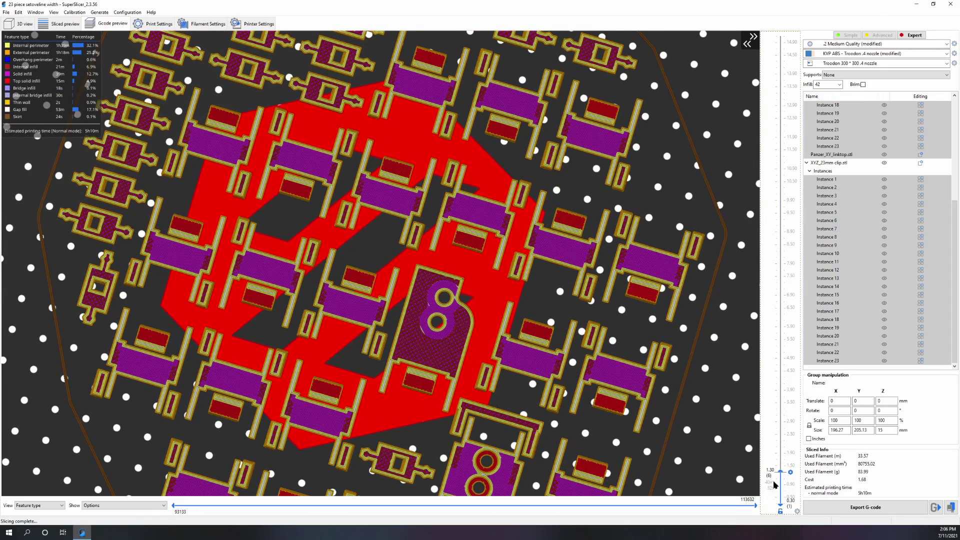
{"action": "scroll", "coordinate": [774, 417], "scroll_direction": "up", "scroll_amount": 10}
{"action": "scroll", "coordinate": [773, 417], "scroll_direction": "down", "scroll_amount": 13}
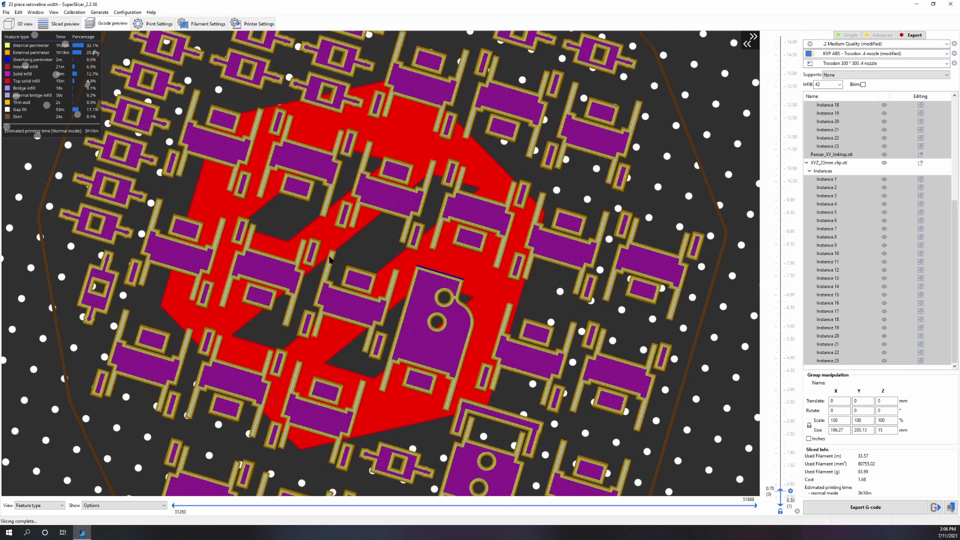
{"action": "scroll", "coordinate": [344, 231], "scroll_direction": "up", "scroll_amount": 5}
Review the .2 Medium Quality Speed settings: perimeters 150 mm/s, infill 160 mm/s, default acceleration 5000.
{"action": "left_click", "coordinate": [145, 23]}
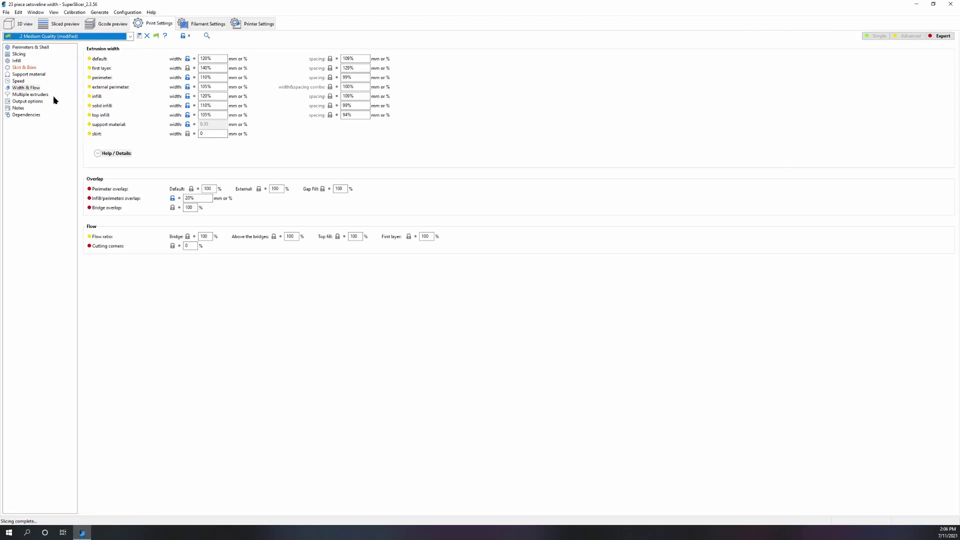
{"action": "left_click", "coordinate": [18, 80]}
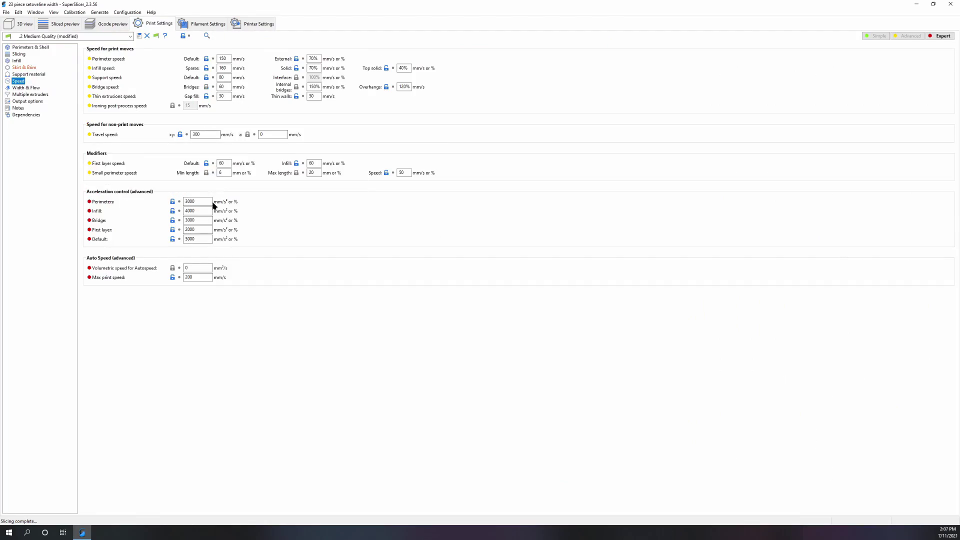